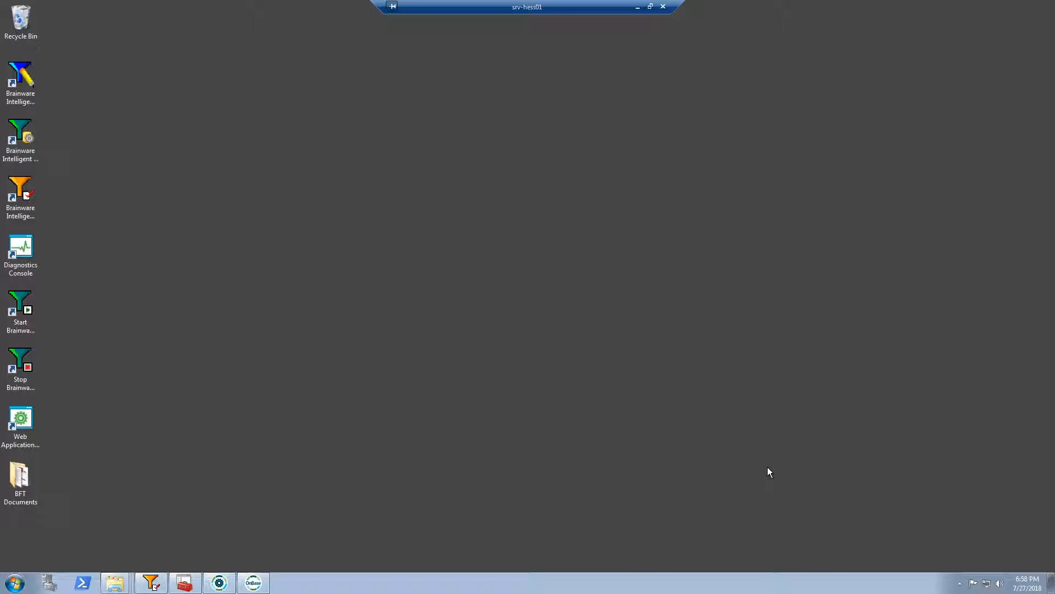
# Switch to OnBase, open Batch Scanning and ignore the exception
pyautogui.click(254, 584)
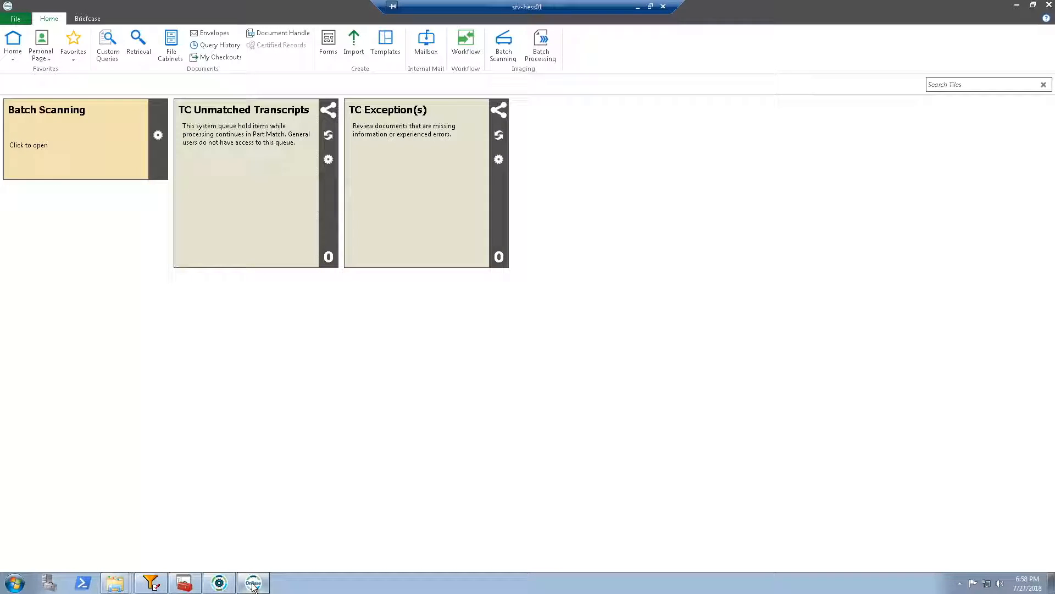
pyautogui.click(503, 51)
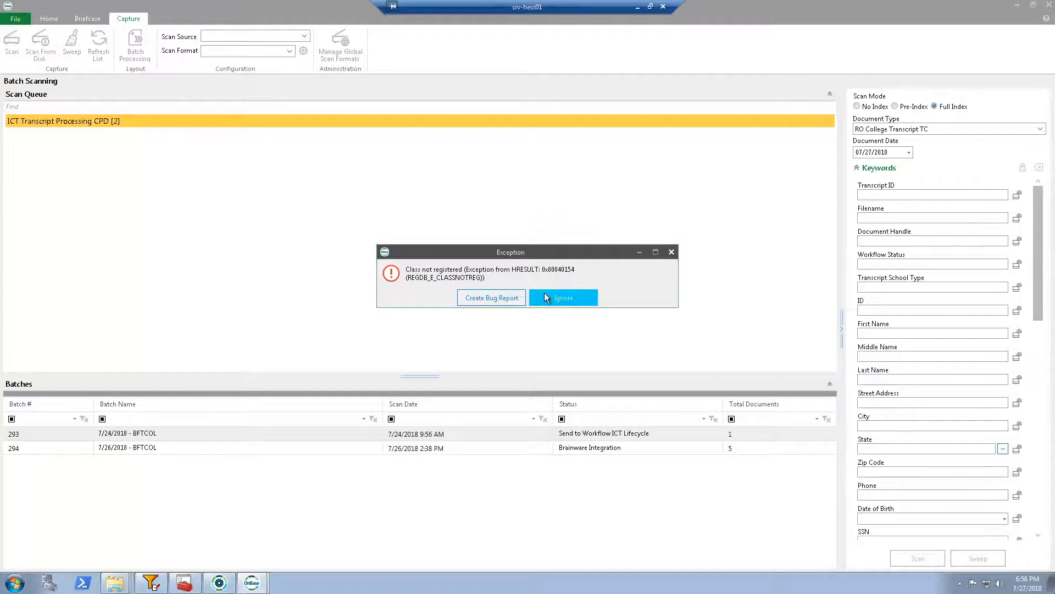
pyautogui.click(561, 299)
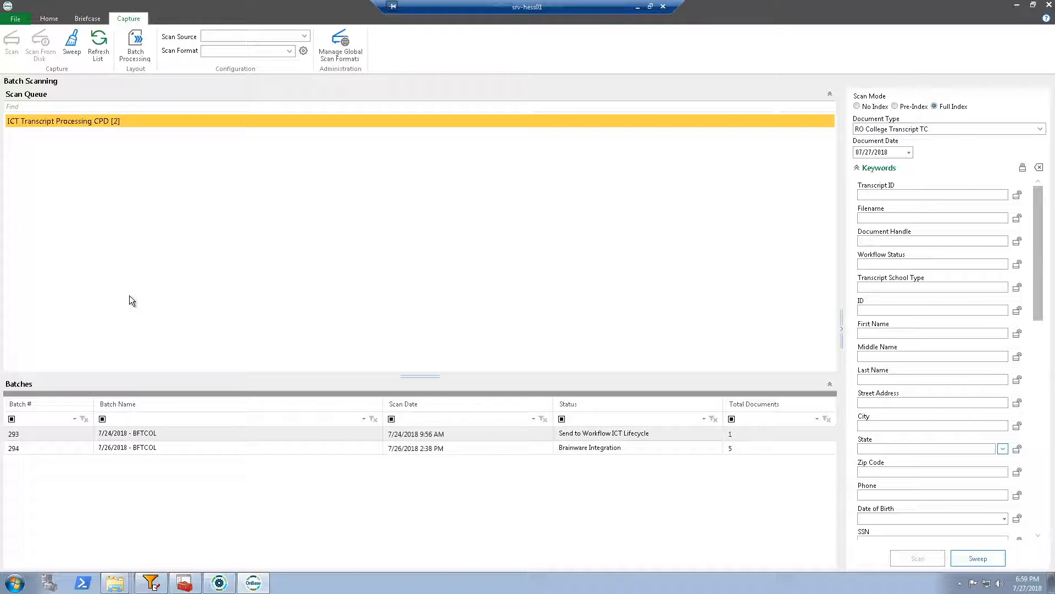
# Sweep the BFT Documents folder inside Higher ED BFT Demo into the ICT Transcript Processing CPD scan queue
pyautogui.click(73, 46)
pyautogui.click(460, 265)
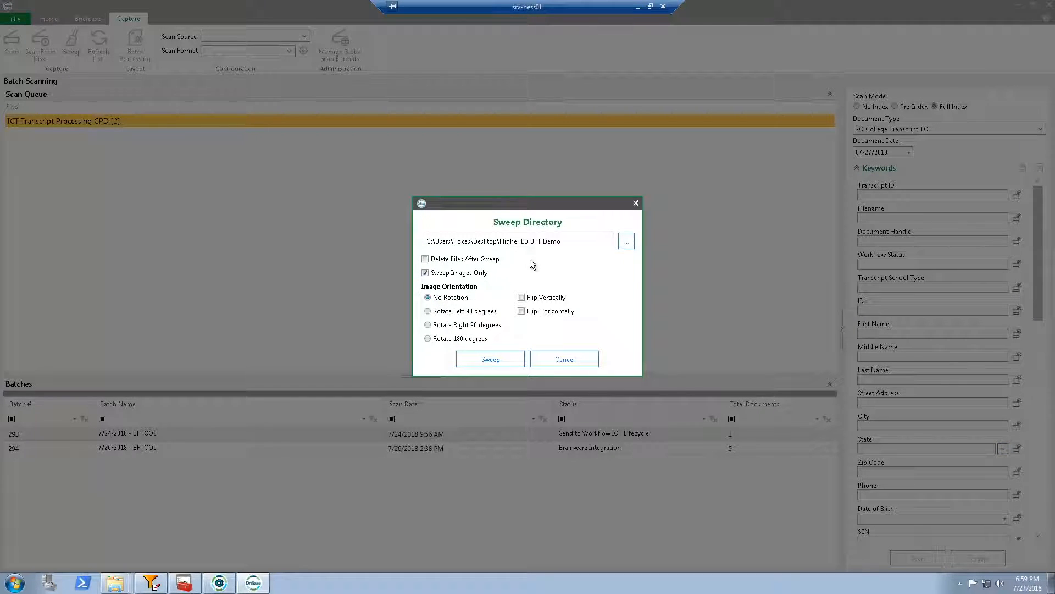
pyautogui.click(625, 242)
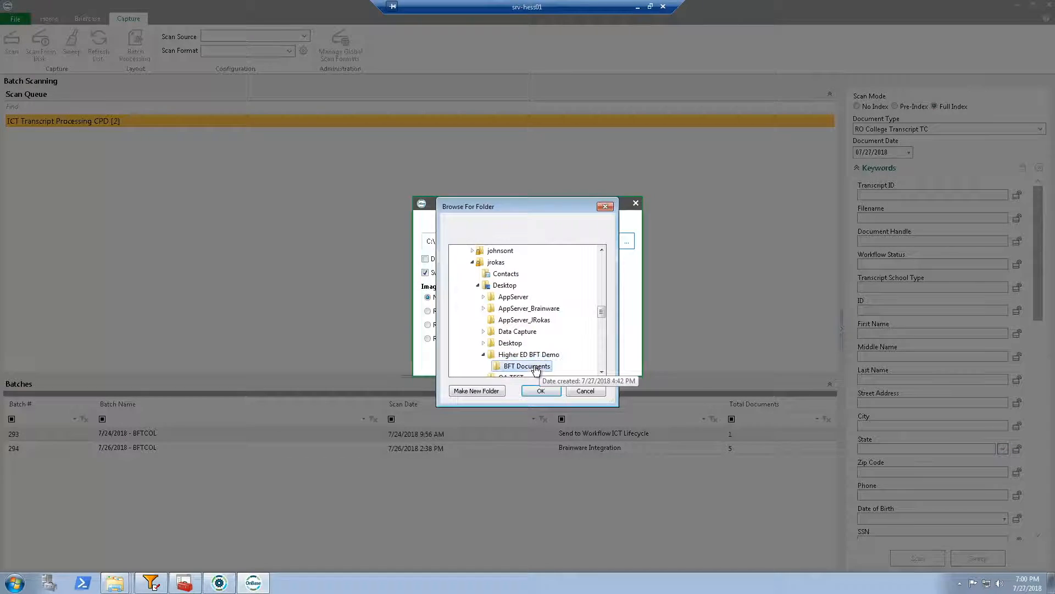
pyautogui.click(540, 390)
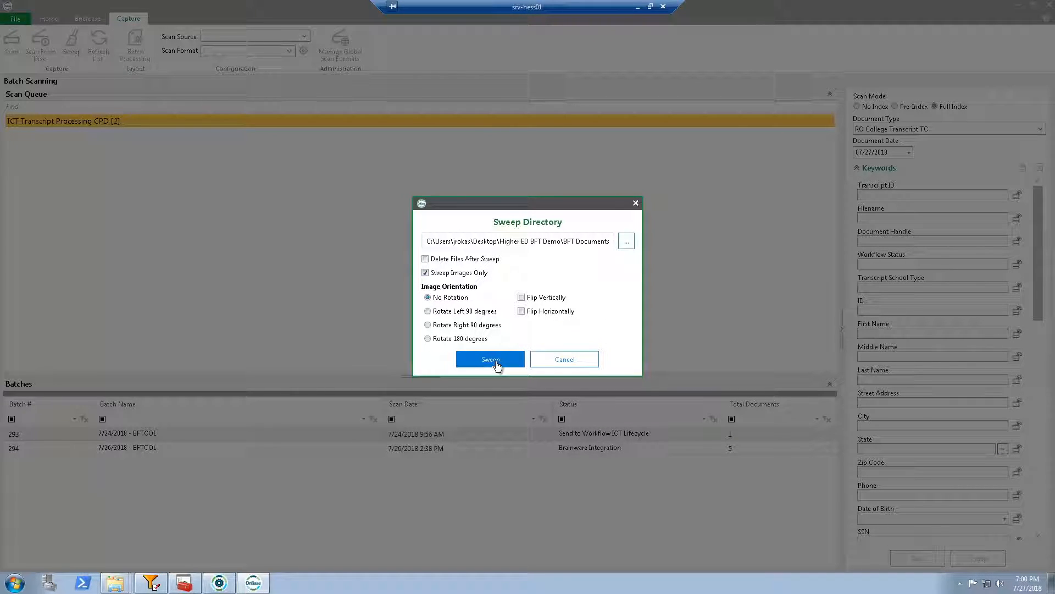
pyautogui.click(497, 361)
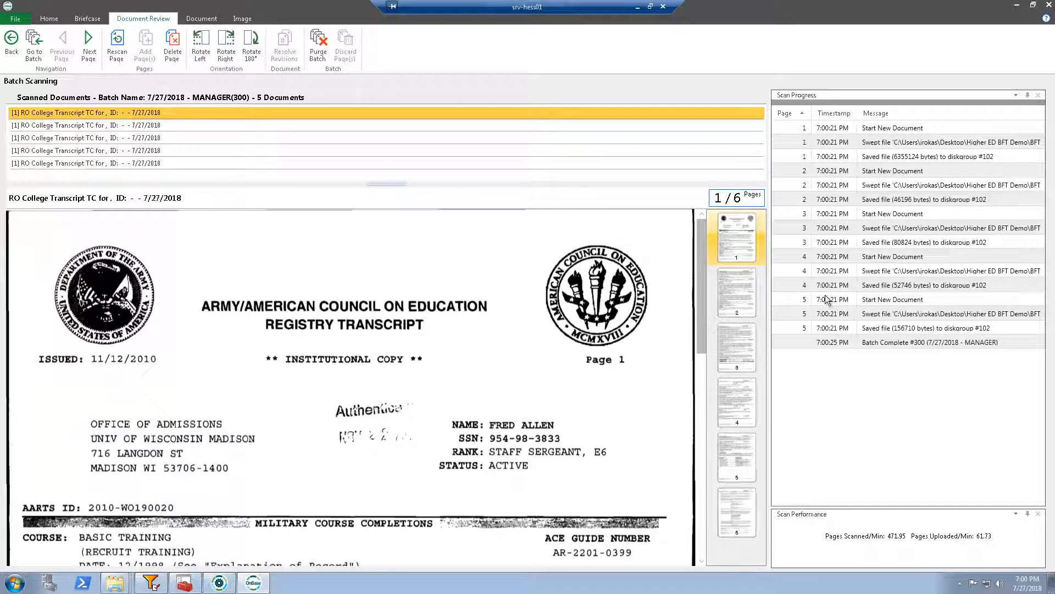
# Review the second, third and fourth swept transcripts, then view the batch in Batch Processing and minimize OnBase
pyautogui.click(104, 128)
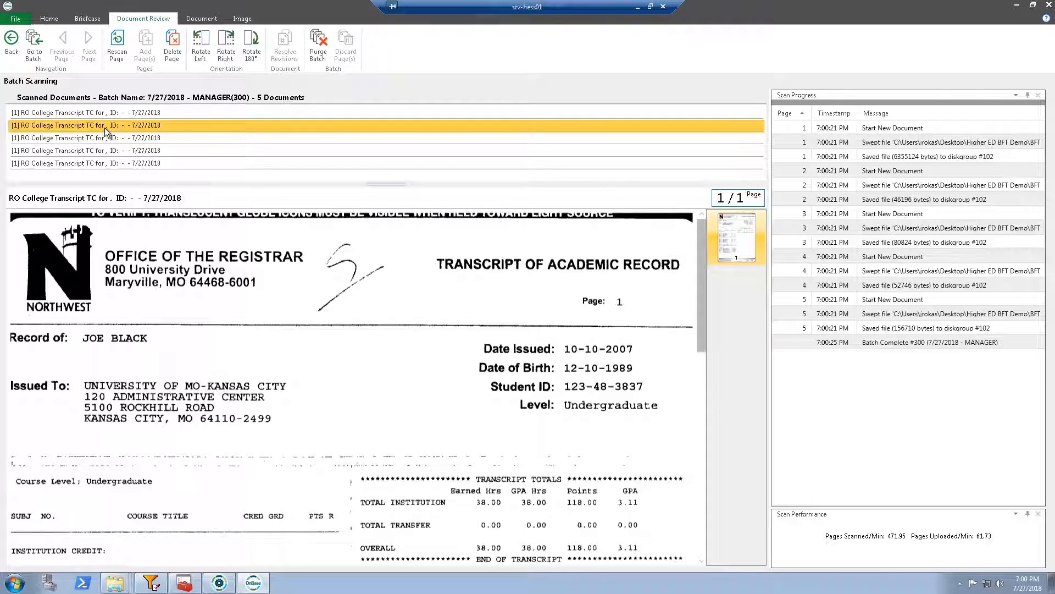
pyautogui.click(104, 135)
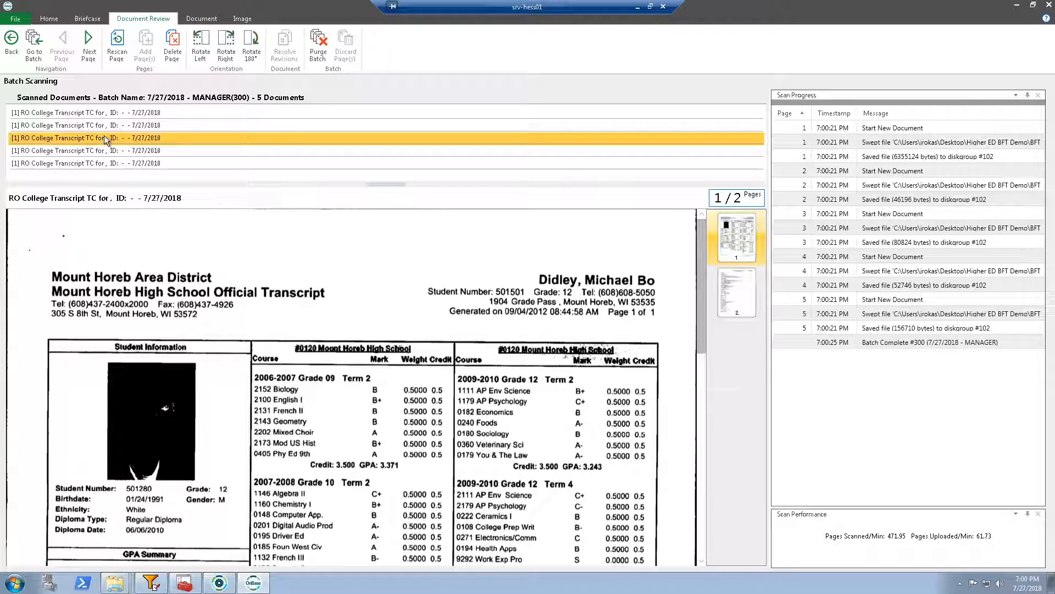
pyautogui.click(101, 150)
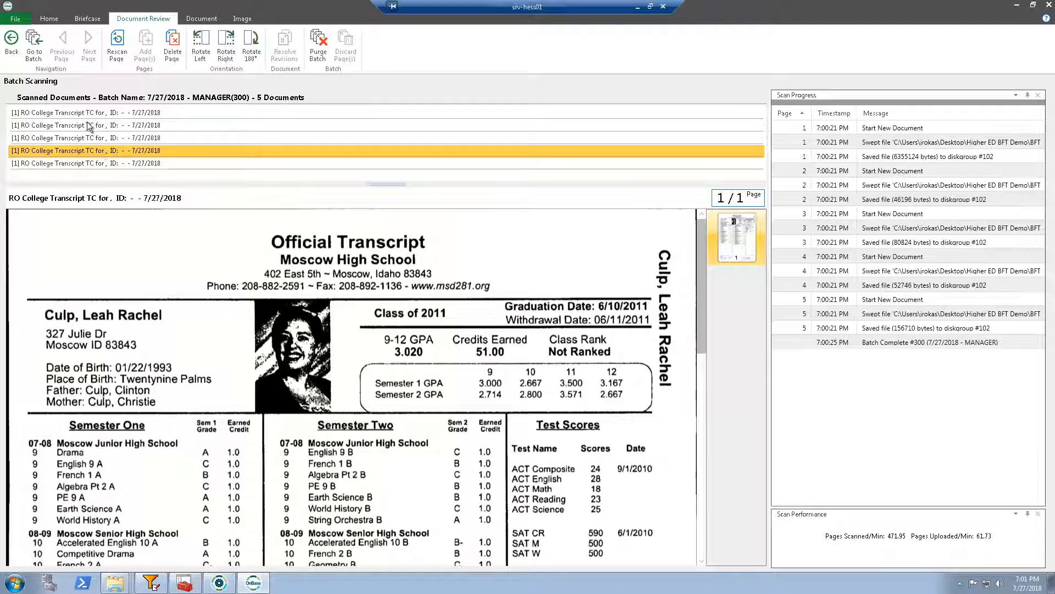
pyautogui.click(33, 50)
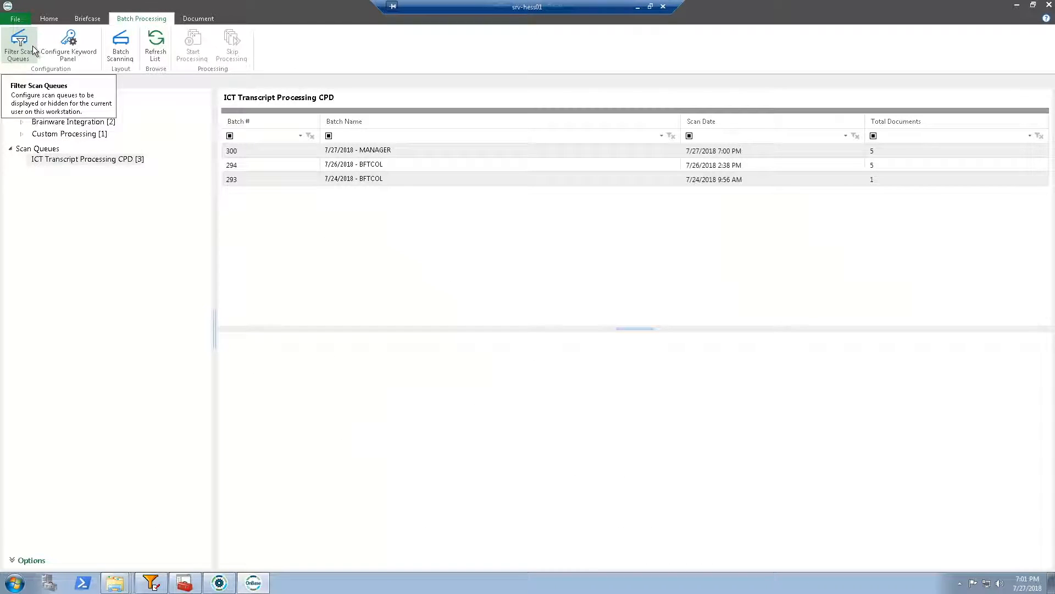
pyautogui.click(1016, 6)
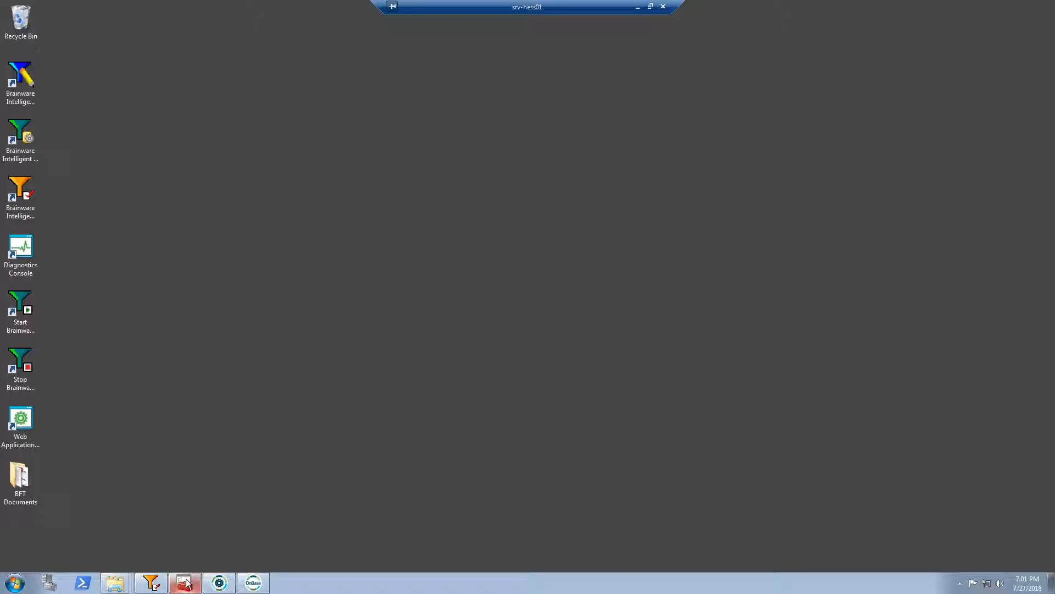
# Switch to DstAdmin and check the processing statistics of the Import and the OCR, Classify, Extract instances
pyautogui.moveTo(186, 584)
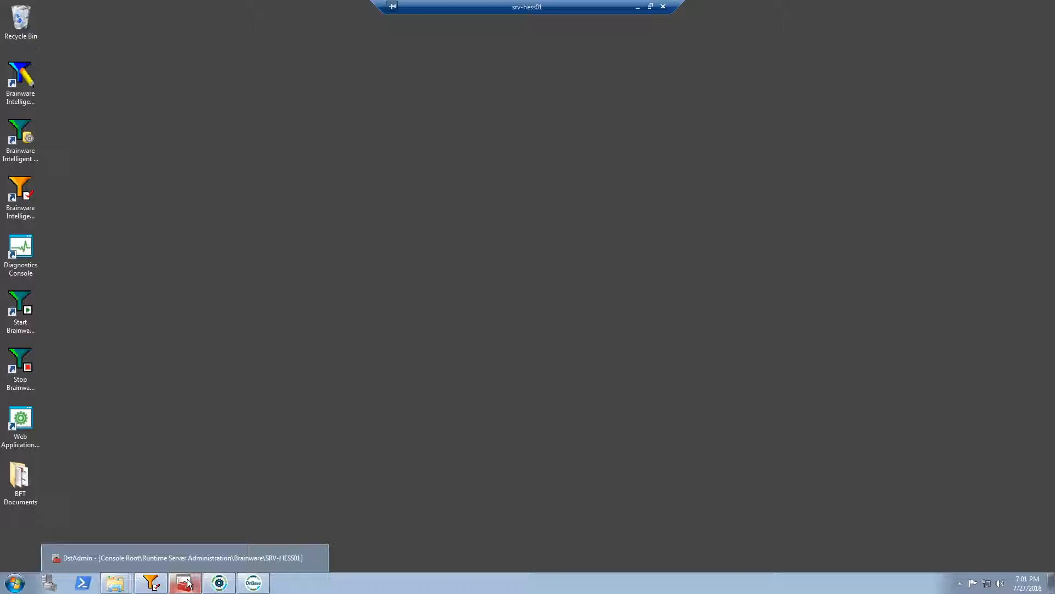
pyautogui.click(187, 583)
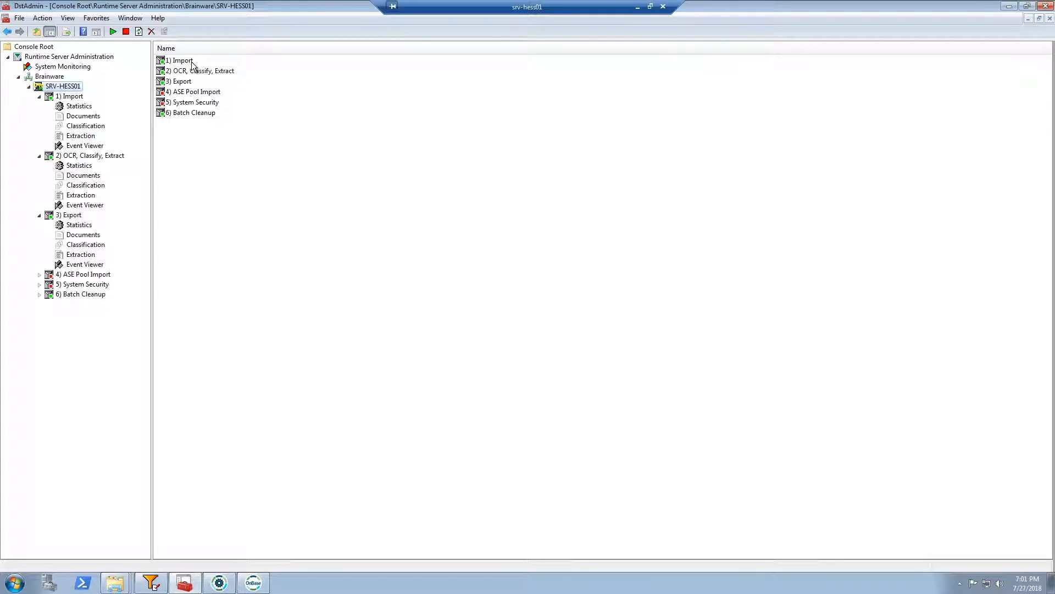
pyautogui.click(78, 108)
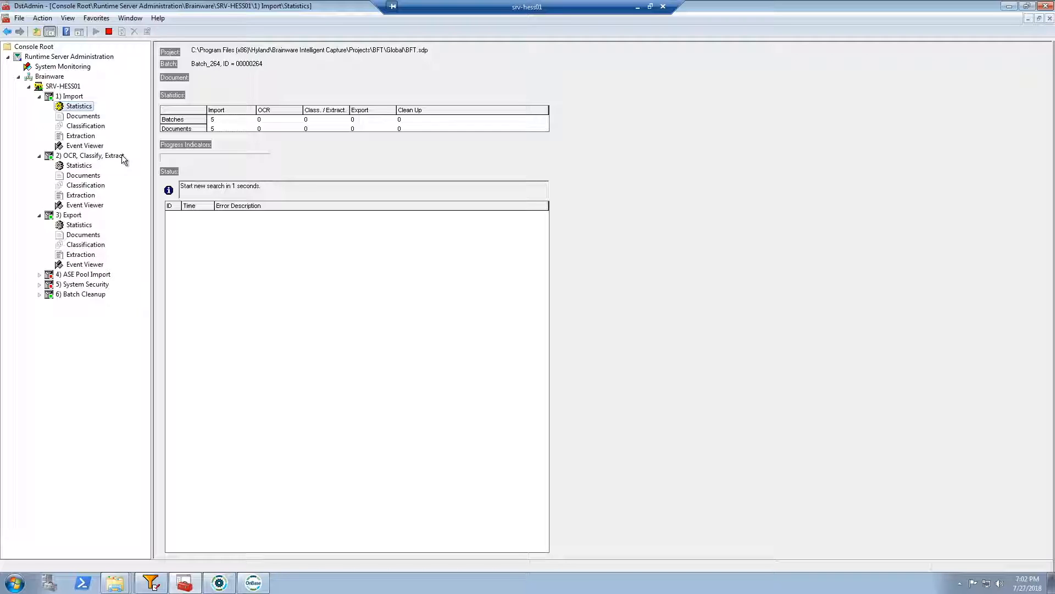
pyautogui.click(78, 166)
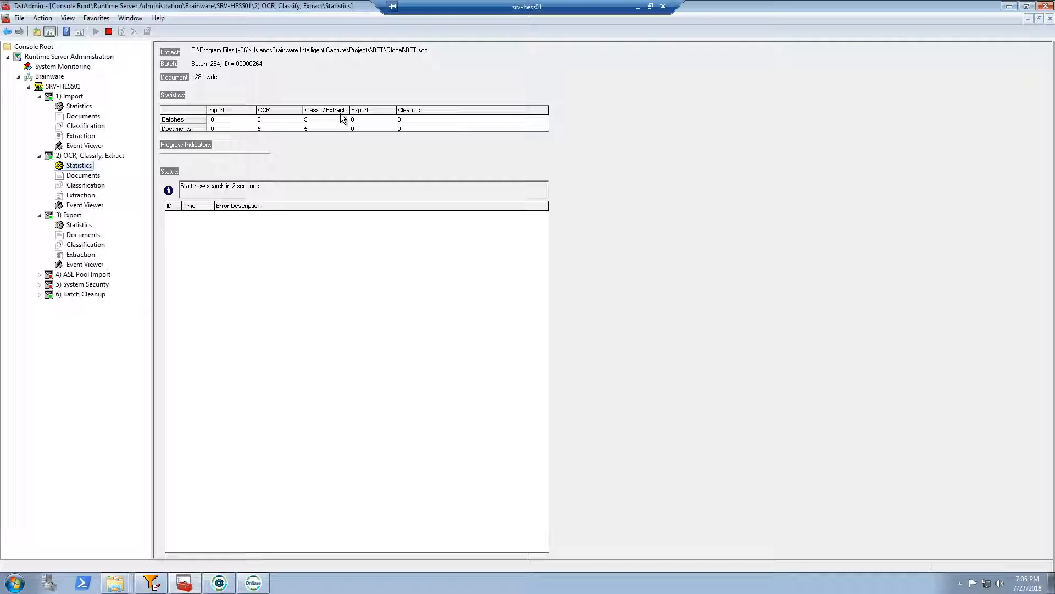
pyautogui.click(1009, 6)
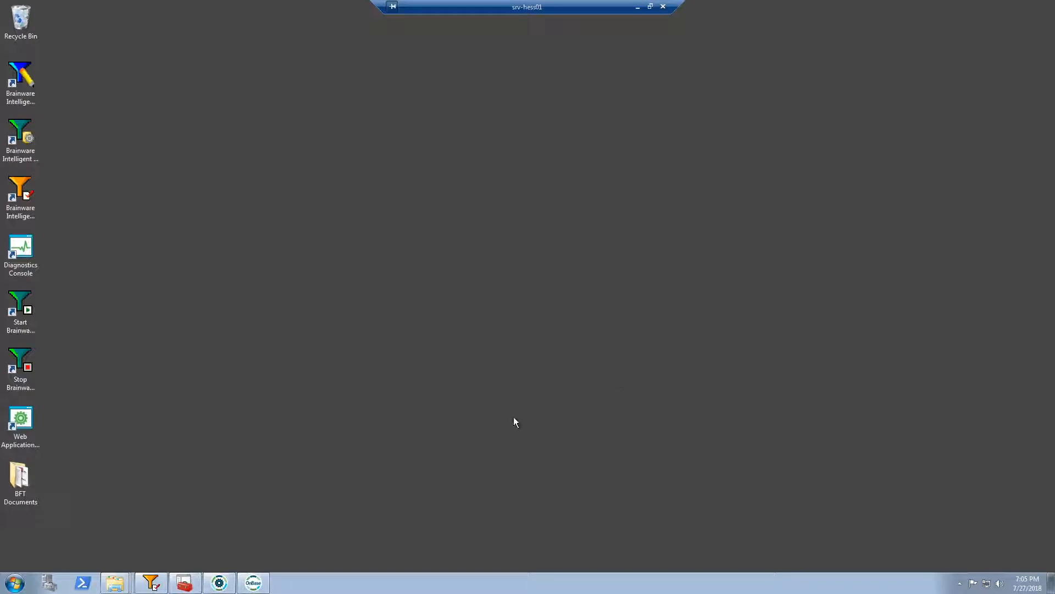
# Switch to Brainware Intelligent Capture Verifier, open batch 00000264 and inspect its transcript type and applicant ID fields
pyautogui.click(159, 582)
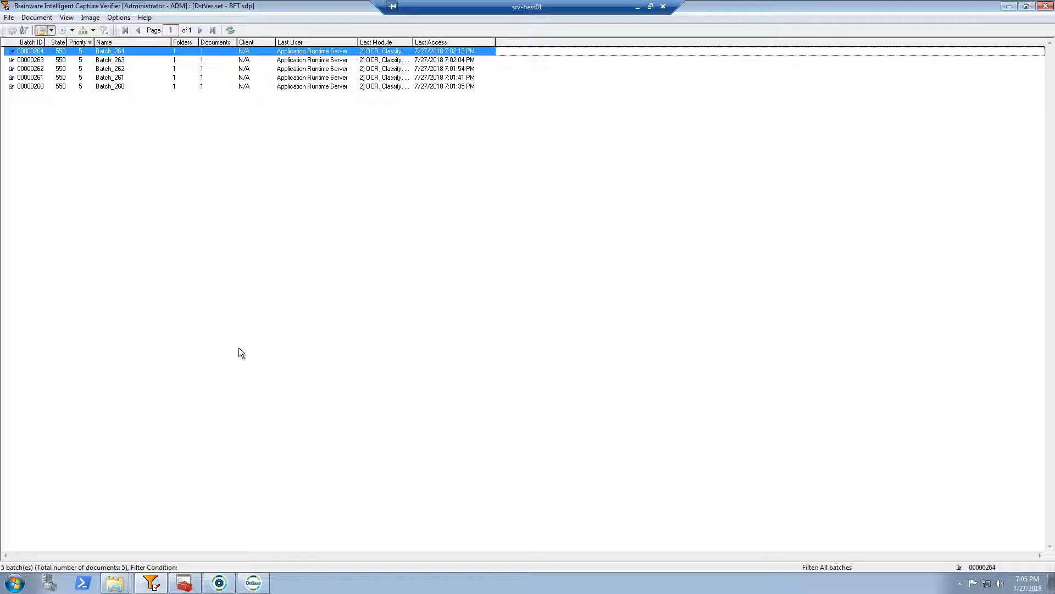
pyautogui.doubleClick(31, 52)
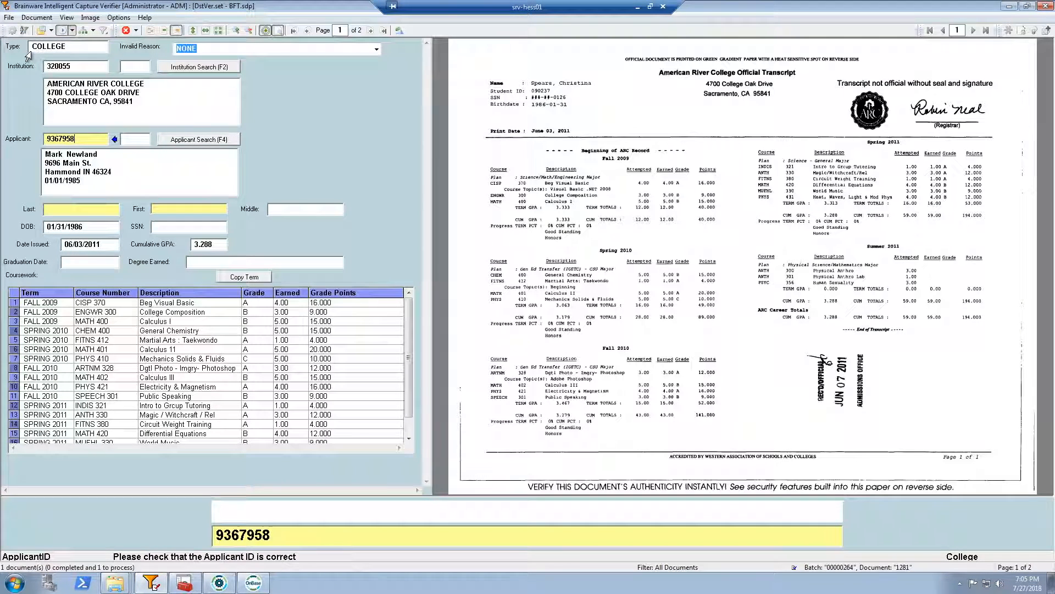
pyautogui.click(59, 48)
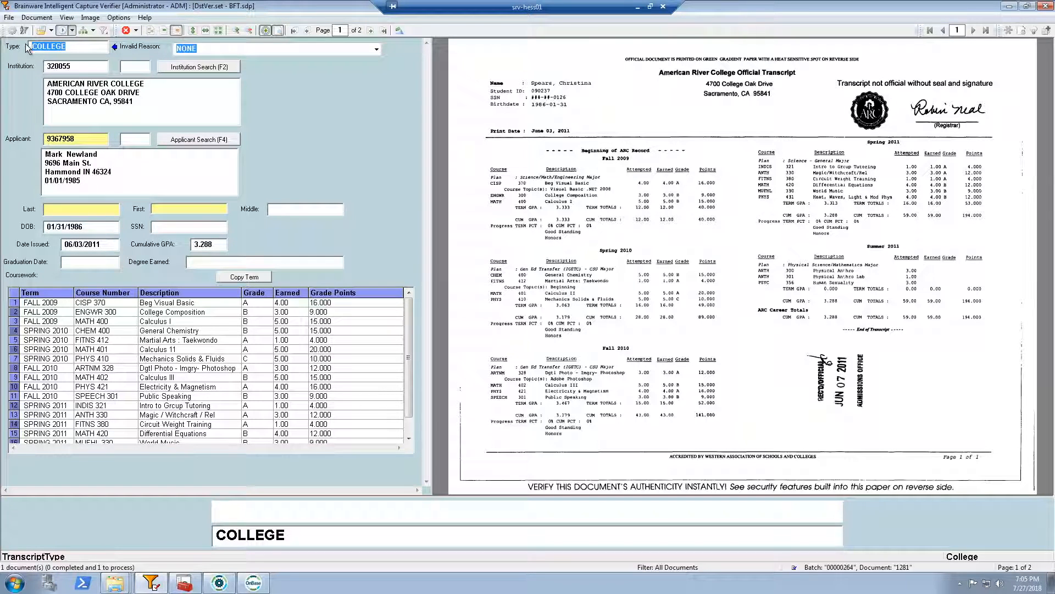
pyautogui.click(71, 48)
pyautogui.click(82, 138)
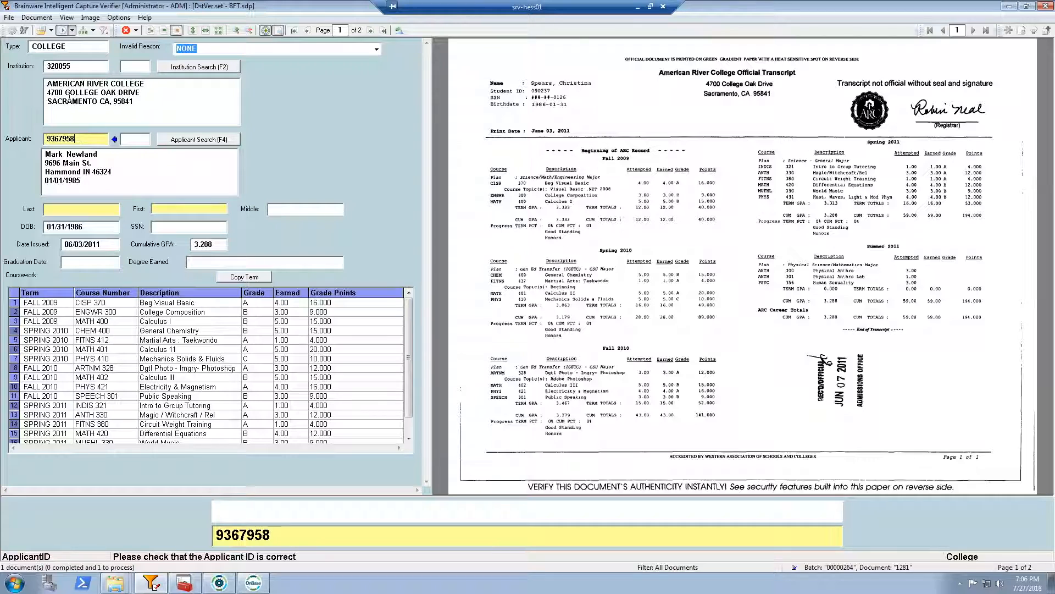
# Check the extracted institution ID and the institution's name and address for the college transcript
pyautogui.click(84, 69)
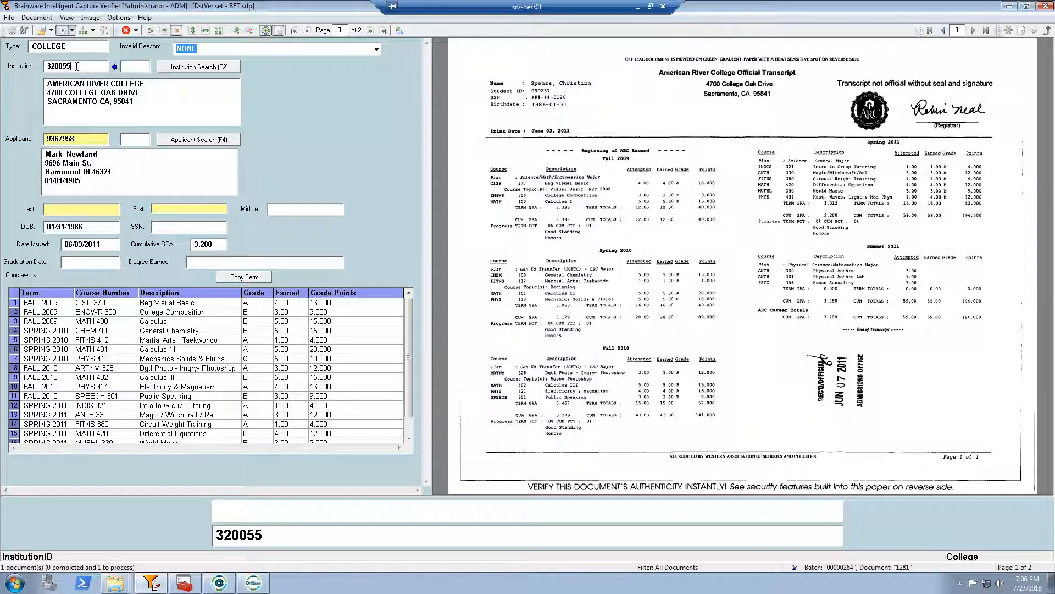
pyautogui.doubleClick(51, 67)
pyautogui.moveTo(48, 84); pyautogui.dragTo(138, 105)
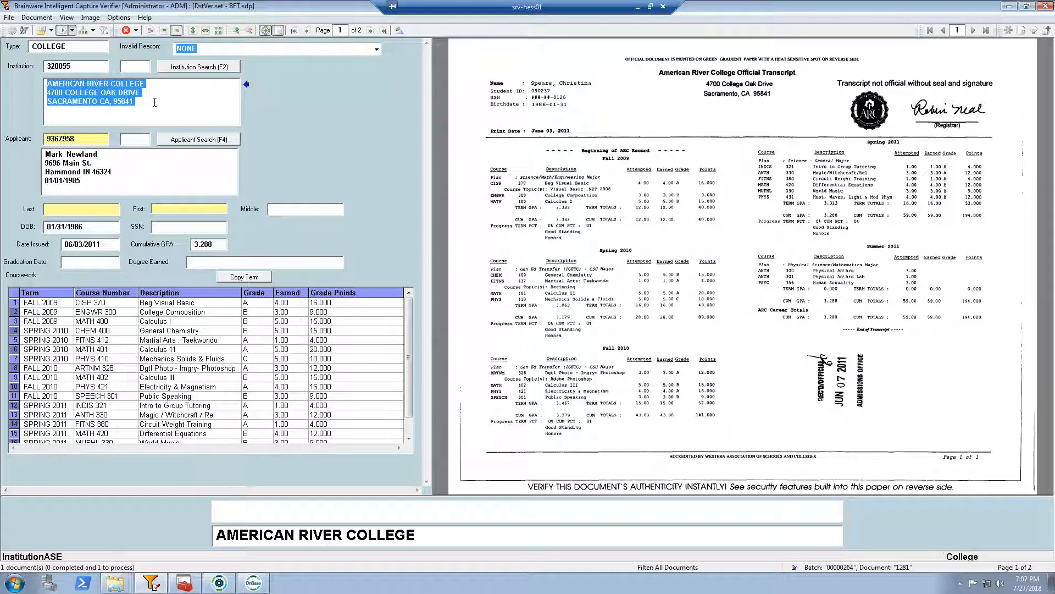
pyautogui.click(154, 102)
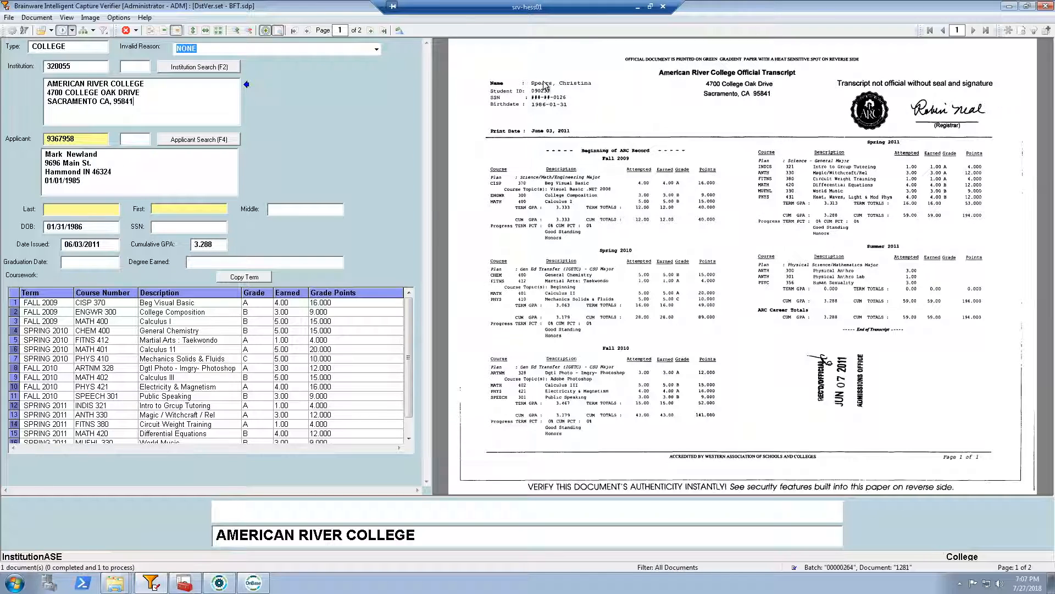
# Search the applicant candidates, review the details of the one matching the transcript's student, and assign that applicant to the document
pyautogui.moveTo(547, 109)
pyautogui.click(203, 142)
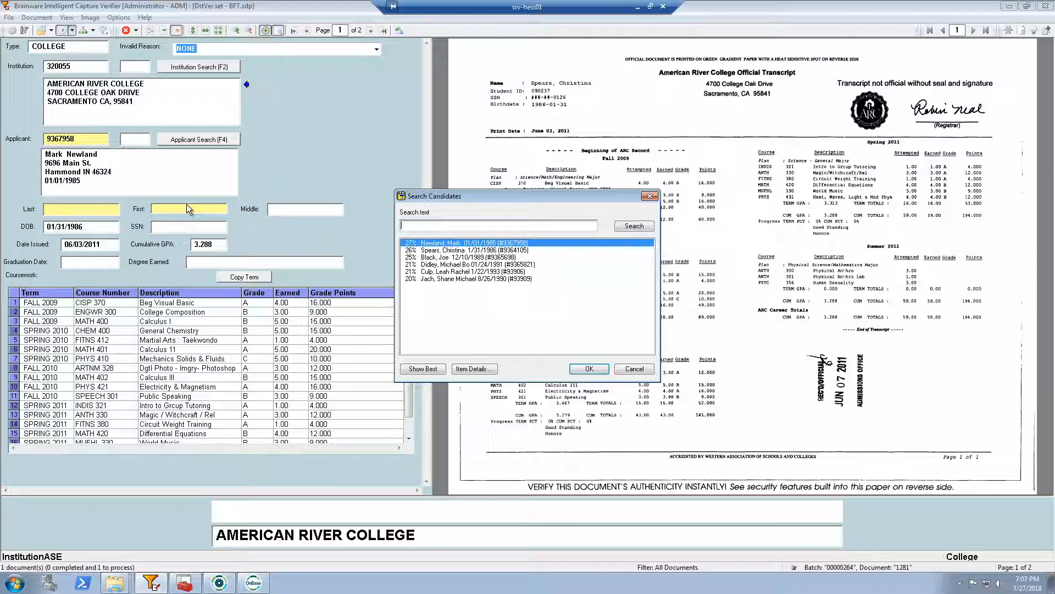
pyautogui.click(442, 250)
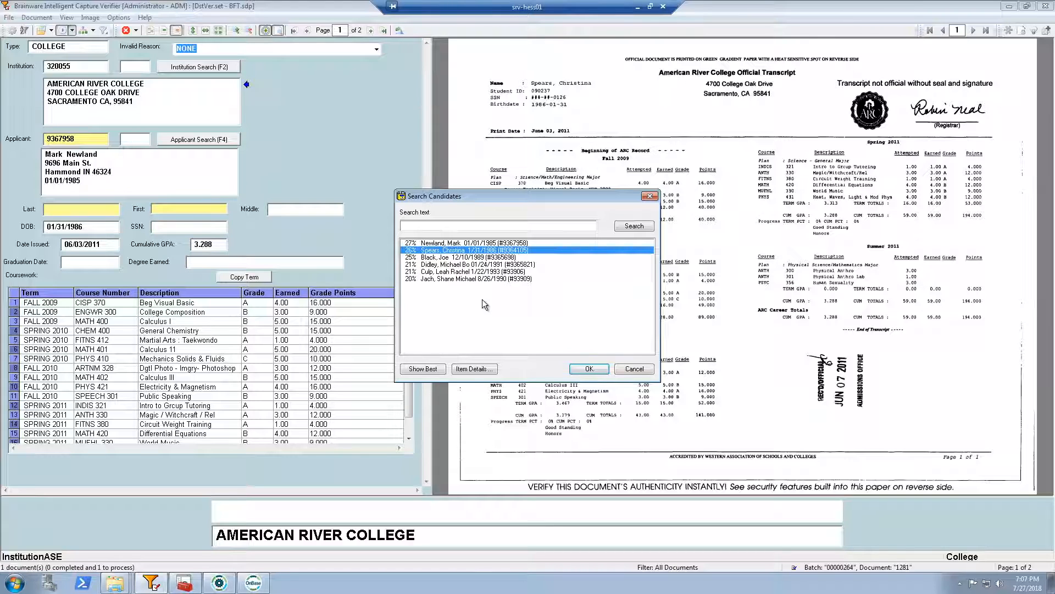
pyautogui.click(479, 372)
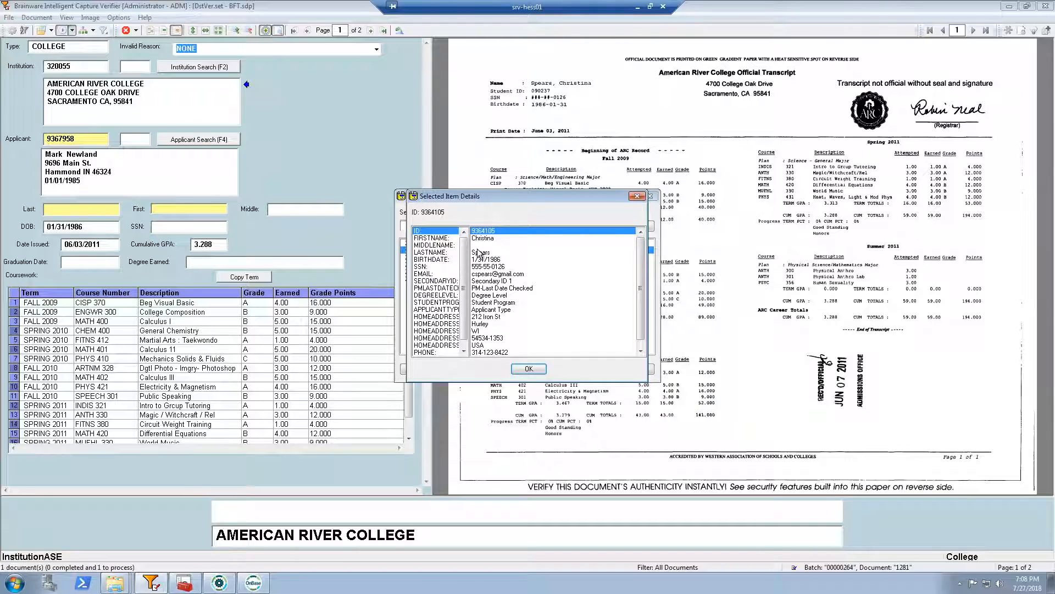
pyautogui.moveTo(641, 257)
pyautogui.mouseDown()
pyautogui.moveTo(641, 279)
pyautogui.moveTo(640, 267)
pyautogui.mouseUp()
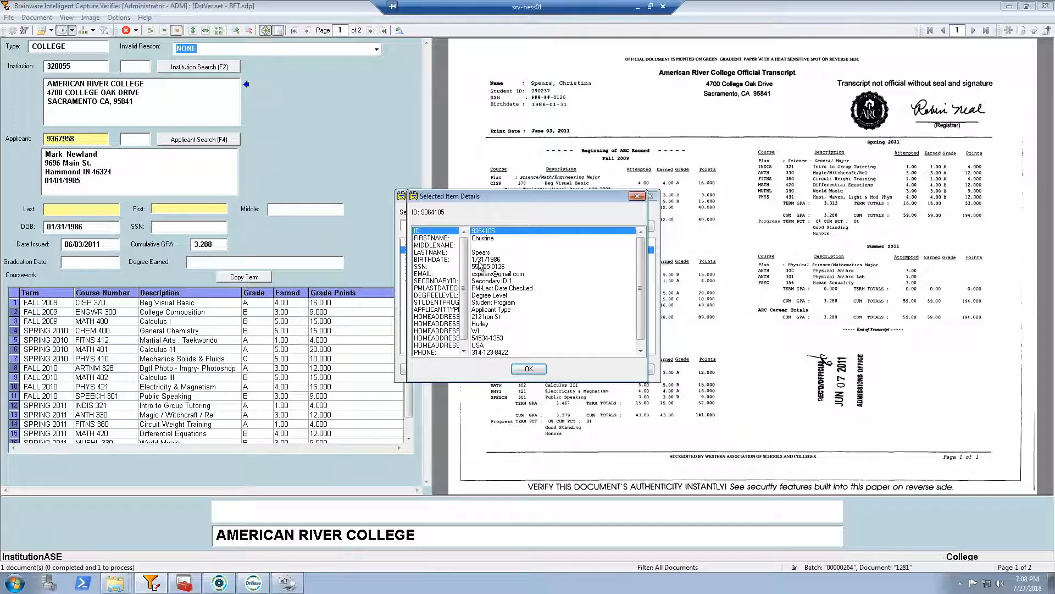
pyautogui.click(529, 369)
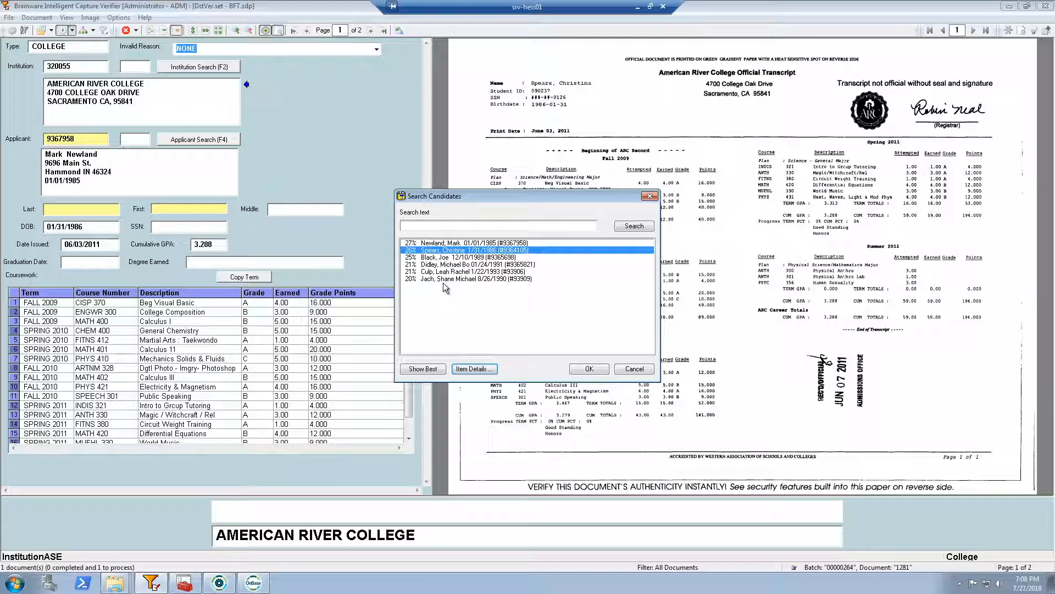
pyautogui.click(419, 226)
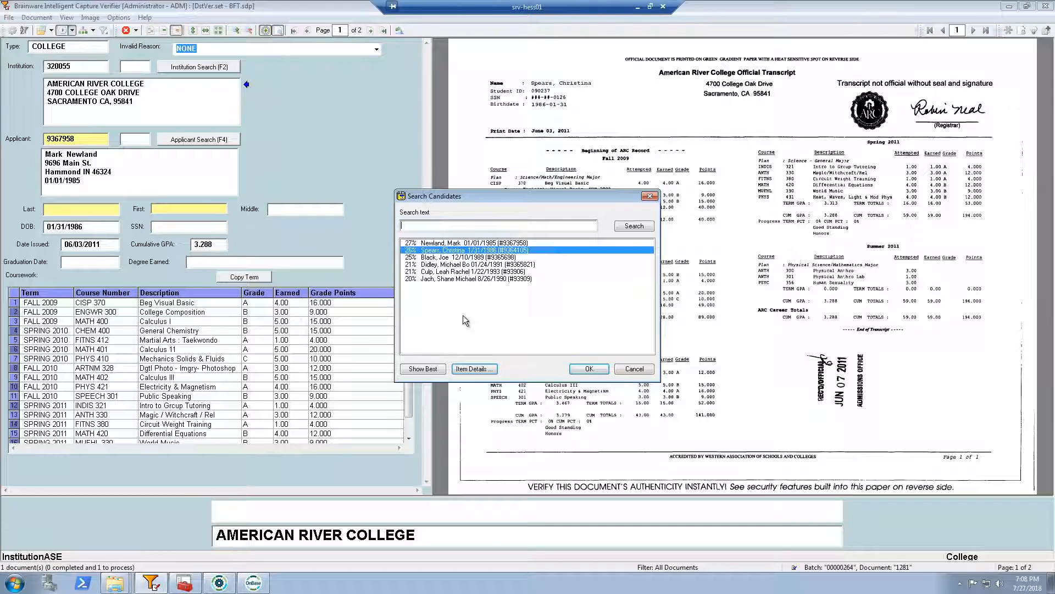
pyautogui.doubleClick(431, 250)
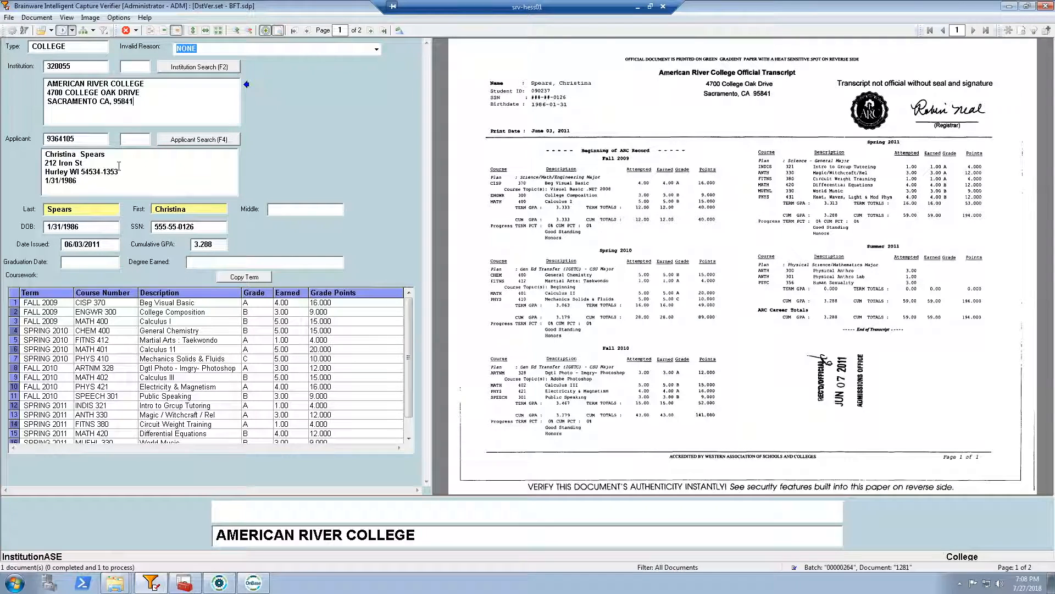
# Validate the applicant ID to complete the document's verification, and decline to release the batch
pyautogui.click(84, 138)
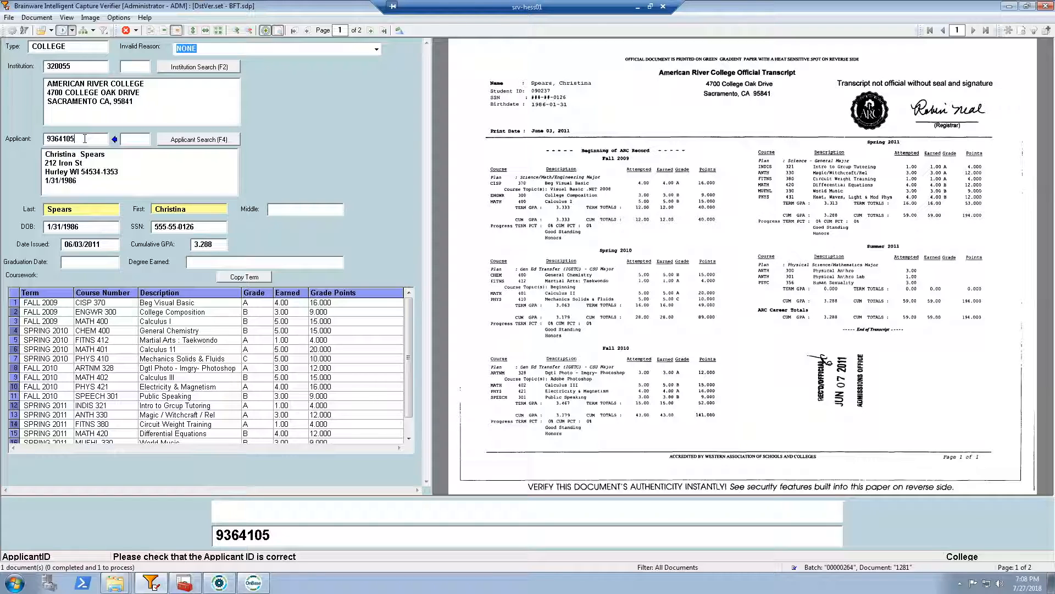
pyautogui.press('Return')
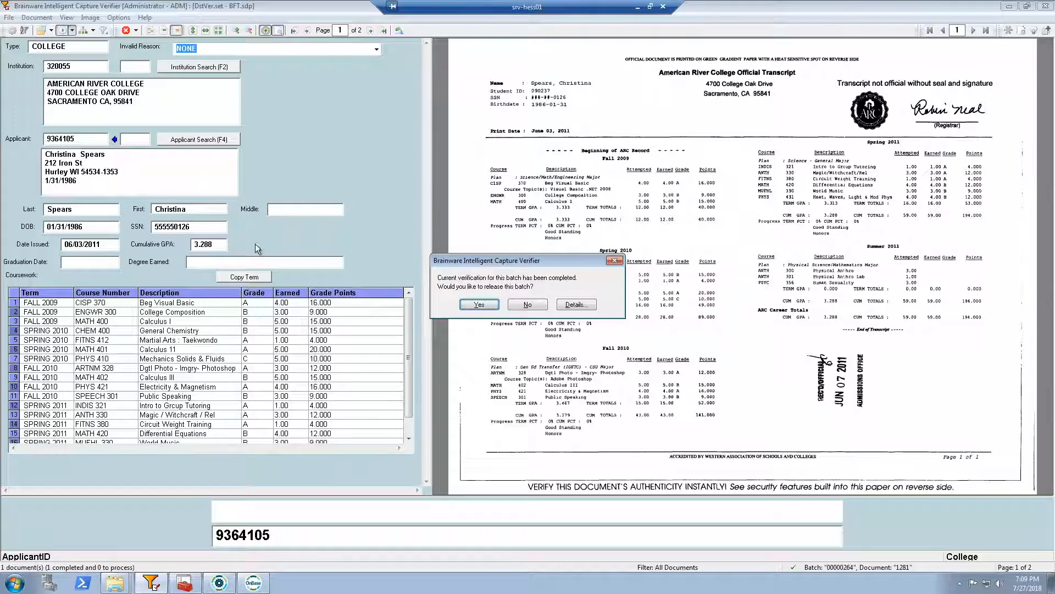
pyautogui.click(523, 306)
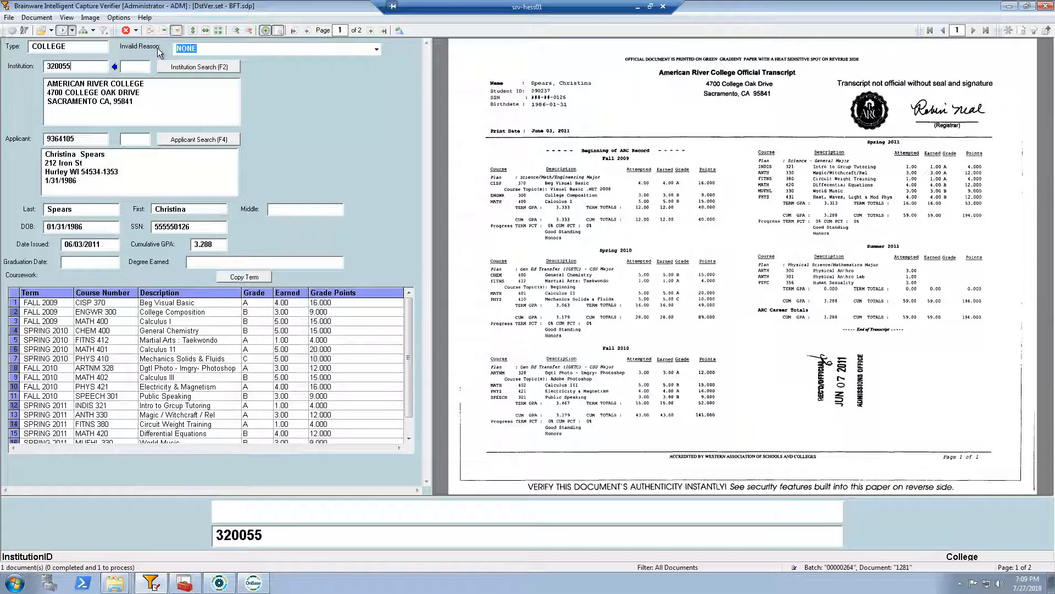
# Review the invalid reason options and the institution search candidates, keeping NONE as the invalid reason and the assigned institution
pyautogui.click(377, 49)
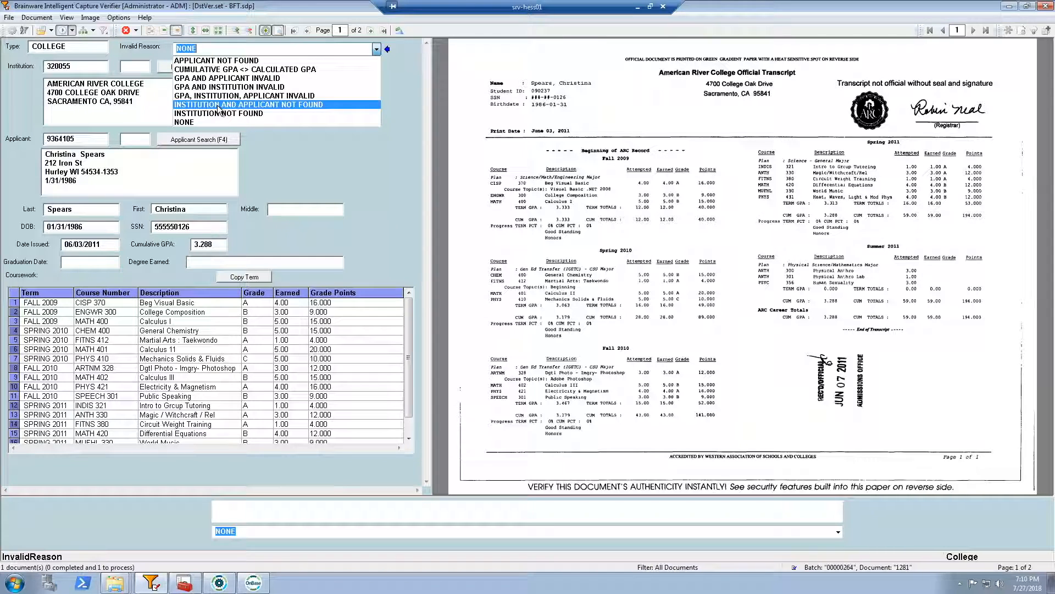
pyautogui.click(148, 104)
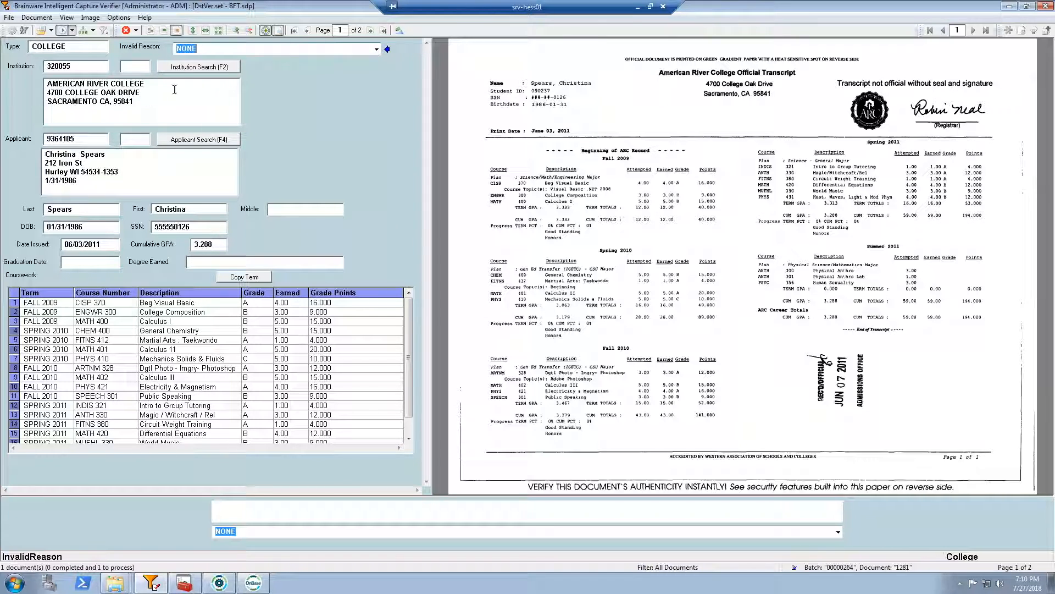
pyautogui.click(77, 66)
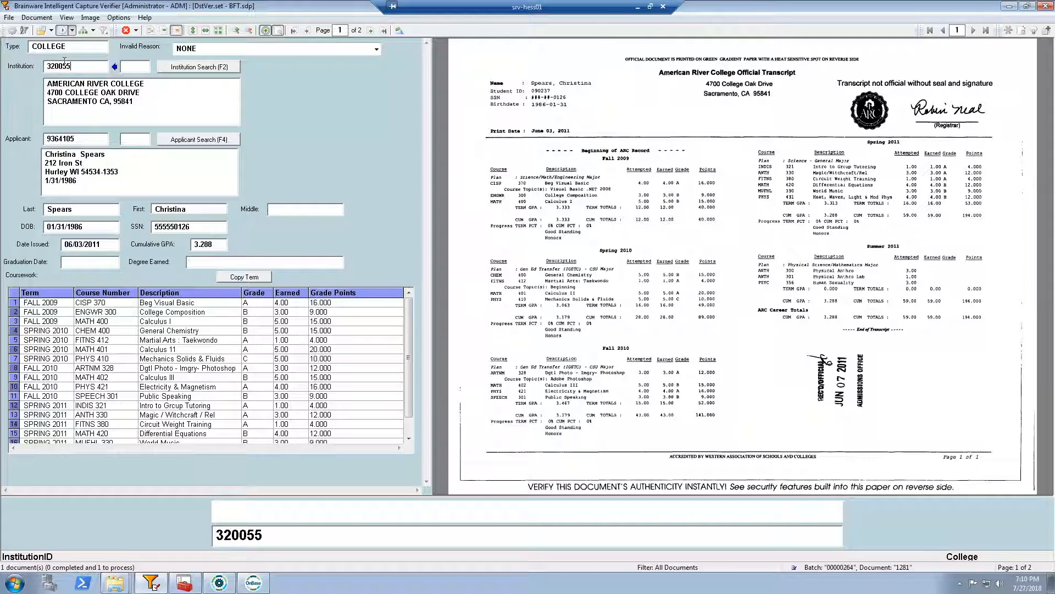
pyautogui.click(183, 68)
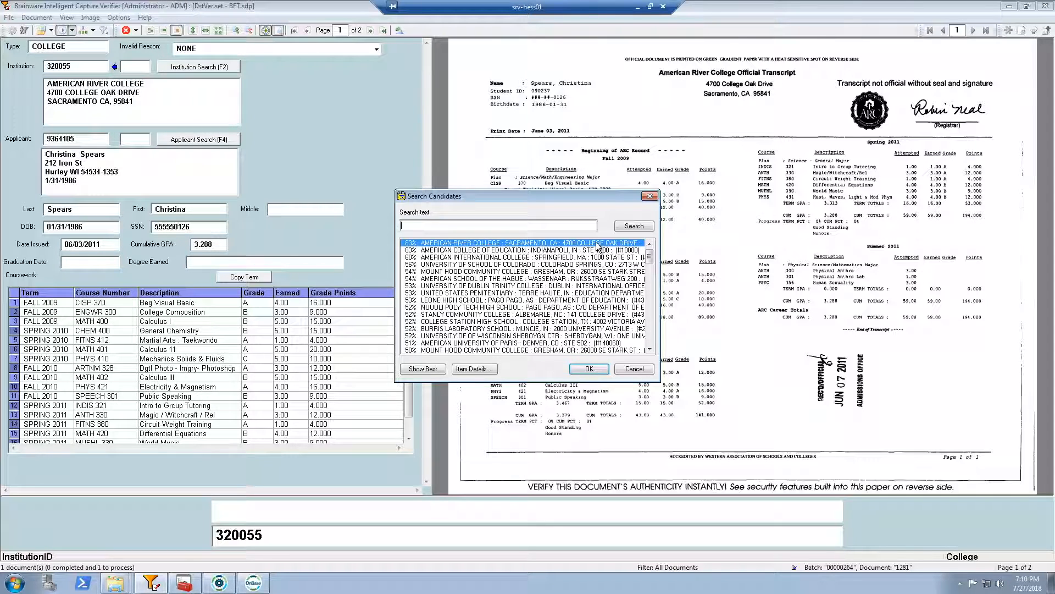
pyautogui.click(641, 368)
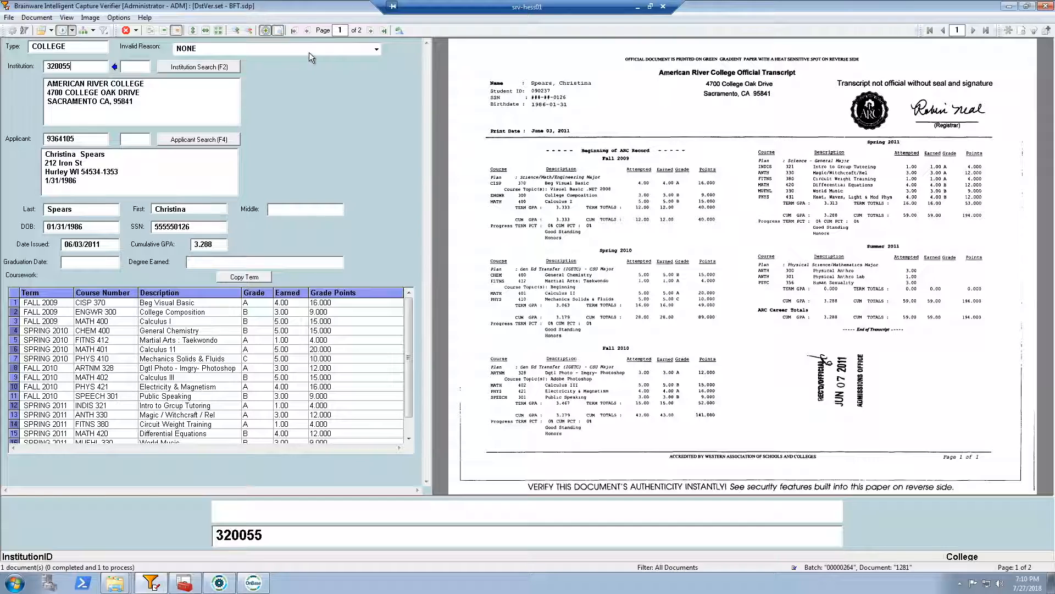
pyautogui.click(377, 49)
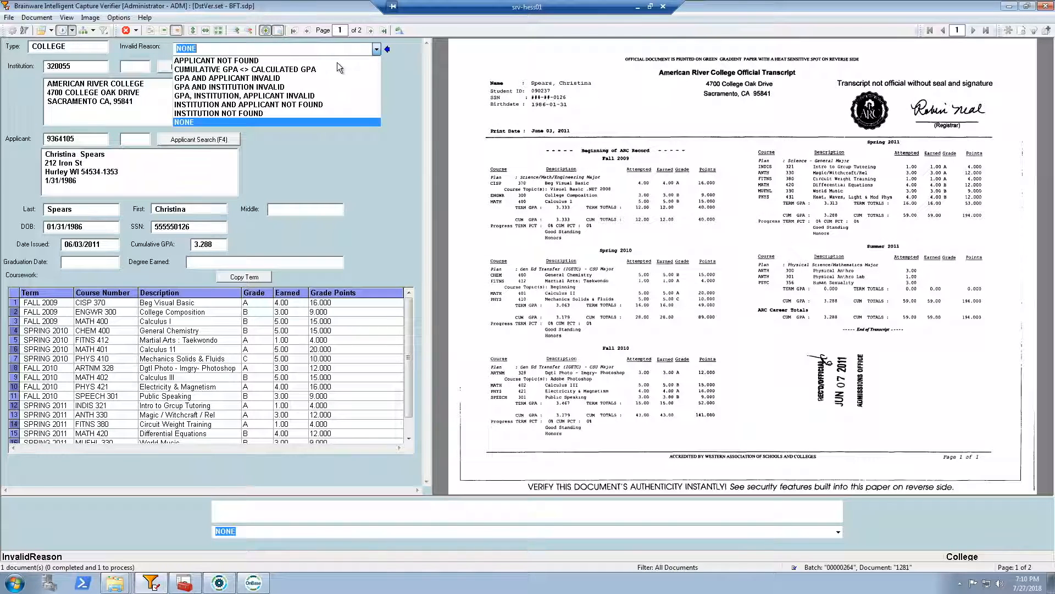
pyautogui.click(304, 121)
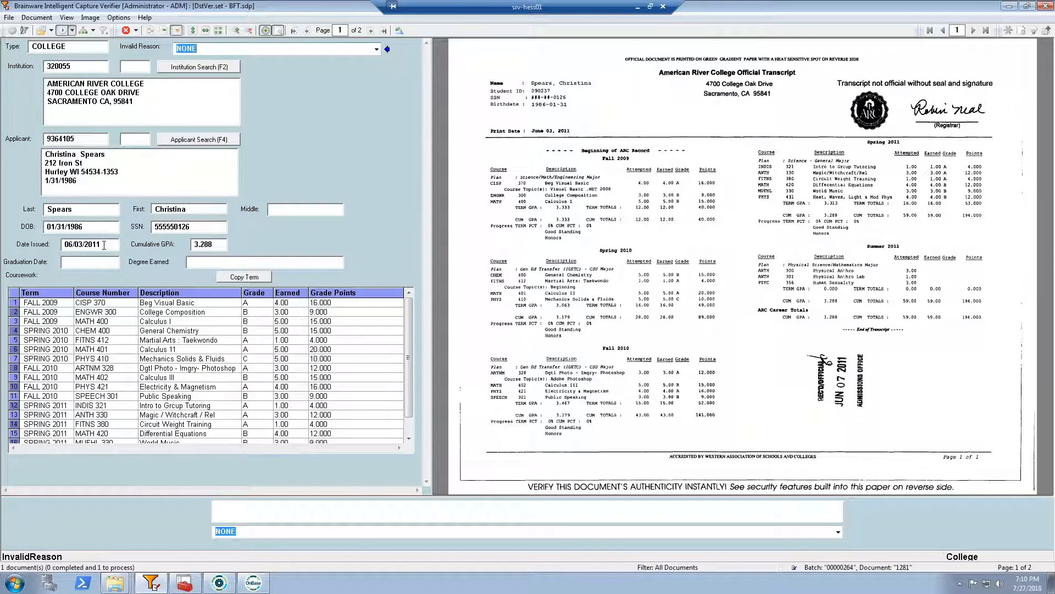
# Check the extracted date issued and cumulative GPA against their locations on the college transcript
pyautogui.click(104, 245)
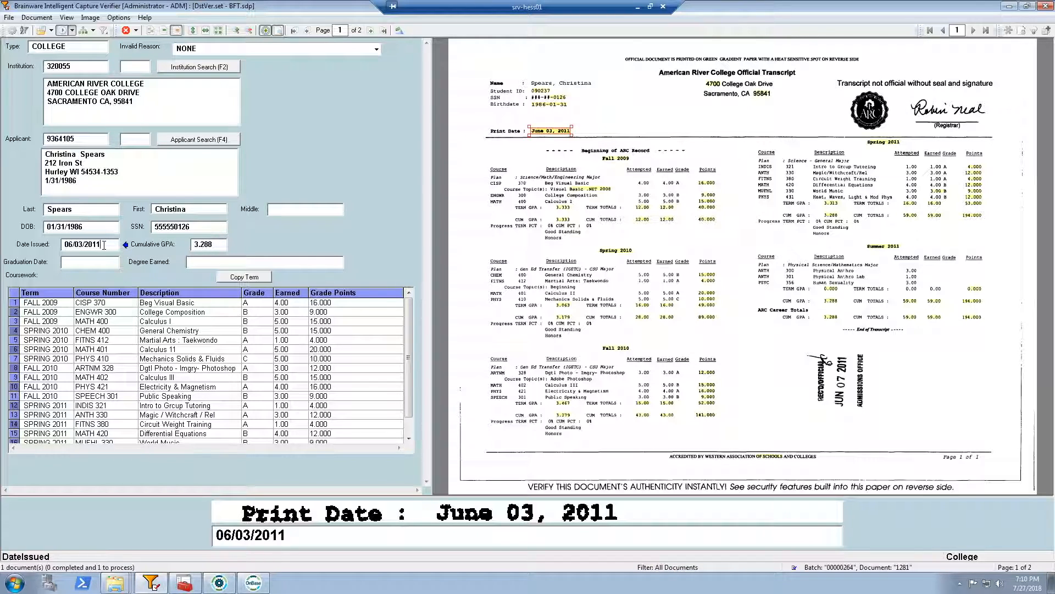
pyautogui.click(80, 245)
pyautogui.moveTo(536, 129)
pyautogui.moveTo(546, 85)
pyautogui.moveTo(567, 196)
pyautogui.click(216, 244)
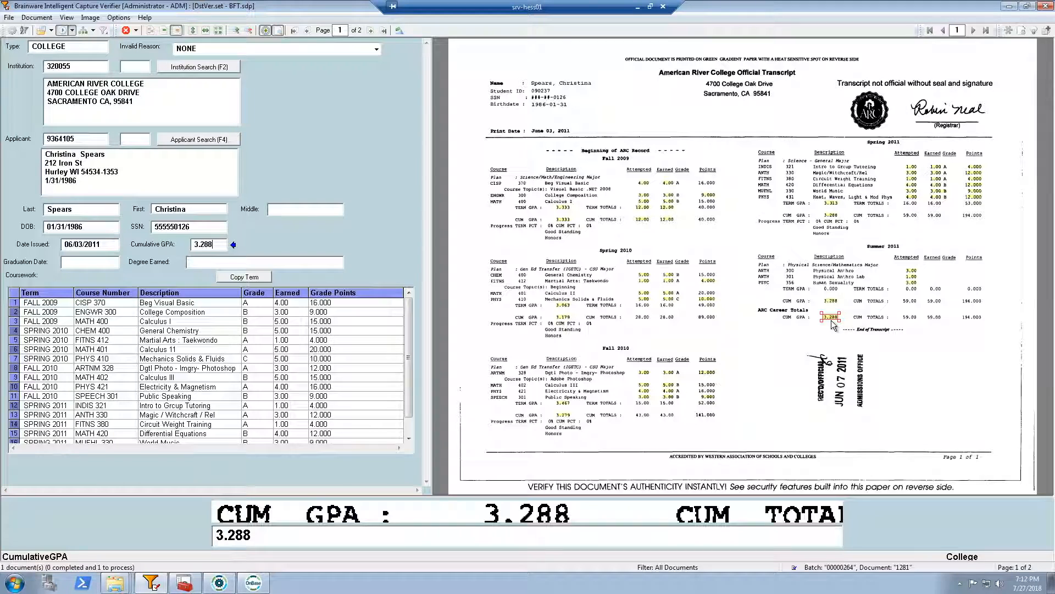
# Check the first coursework row's grade, course number and description, look through the remaining courses, and inspect the graduation date and degree earned fields
pyautogui.click(257, 303)
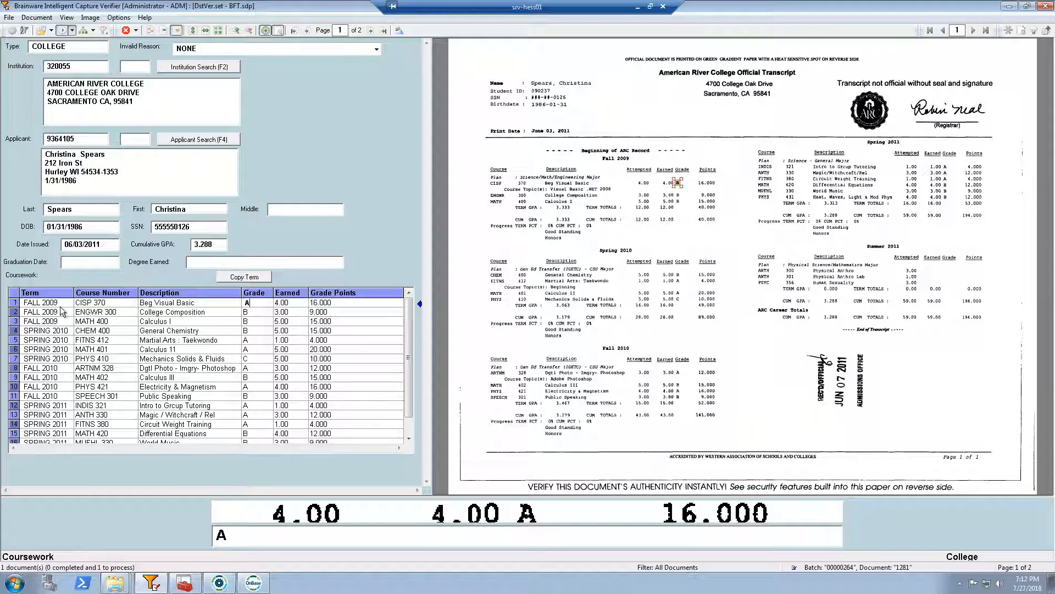
pyautogui.click(109, 302)
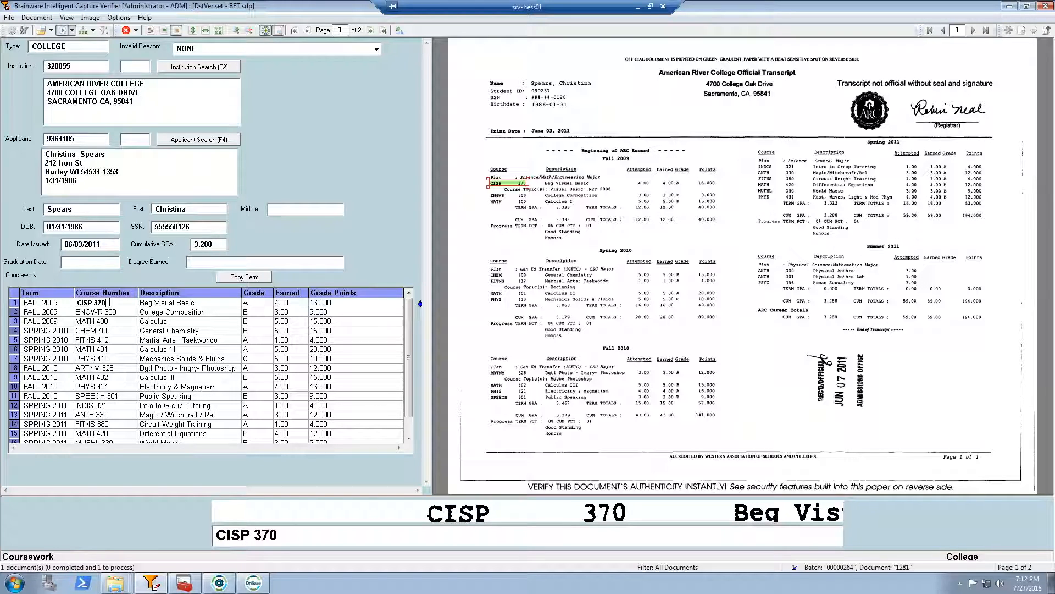
pyautogui.click(194, 304)
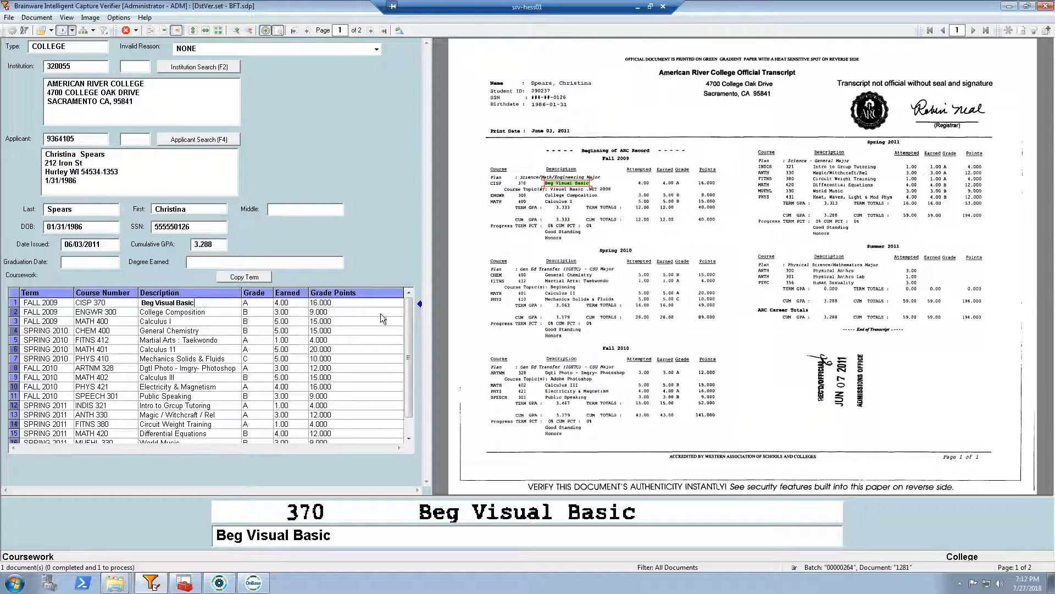
pyautogui.moveTo(410, 315); pyautogui.dragTo(404, 381)
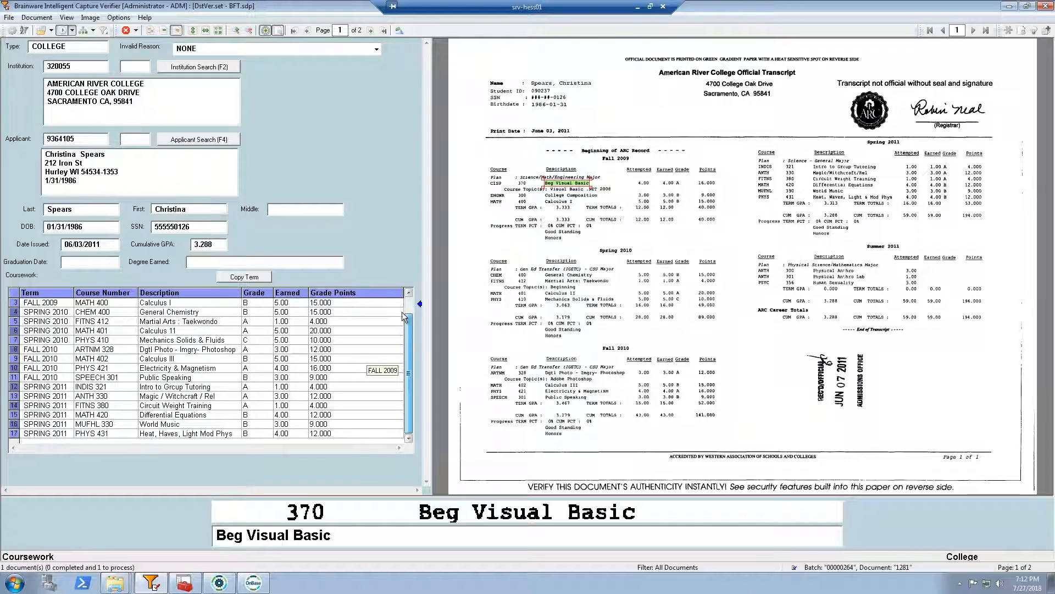
pyautogui.moveTo(404, 317); pyautogui.dragTo(405, 296)
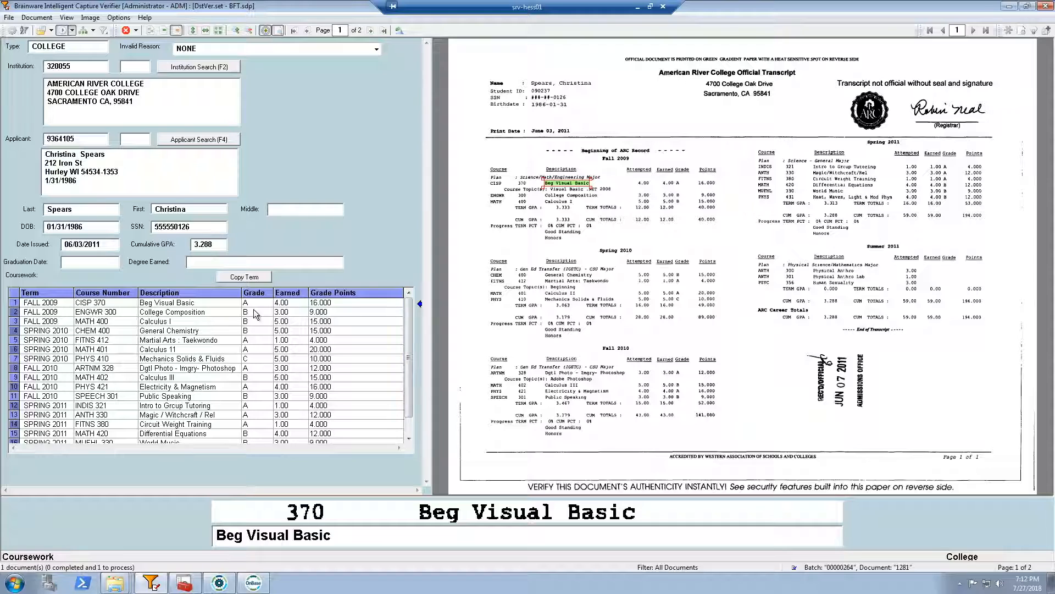
pyautogui.click(81, 266)
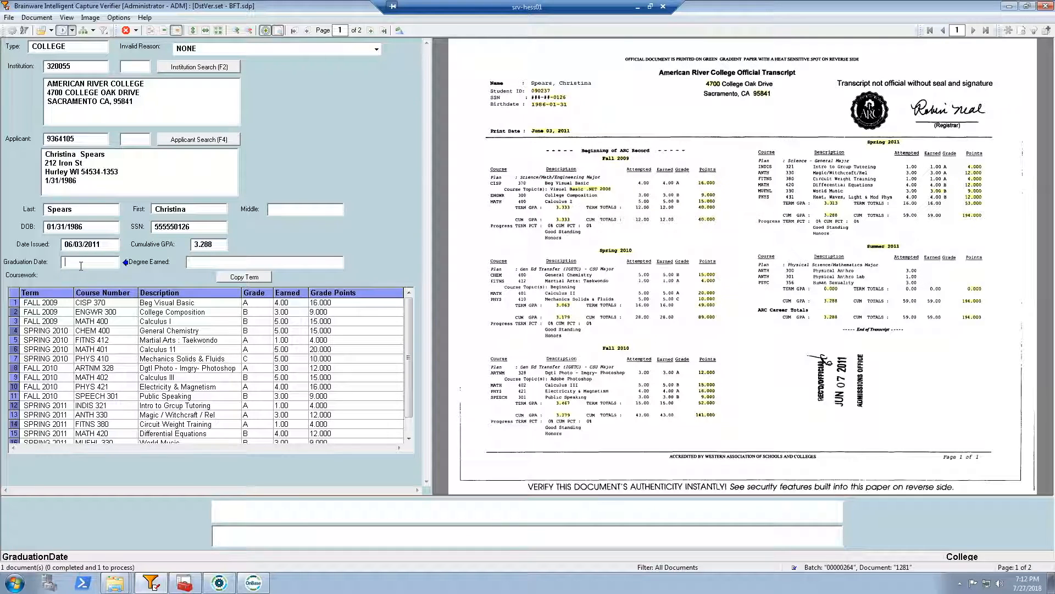
pyautogui.click(219, 263)
# Validate the applicant ID to complete the college transcript's verification, and release the batch
pyautogui.click(83, 143)
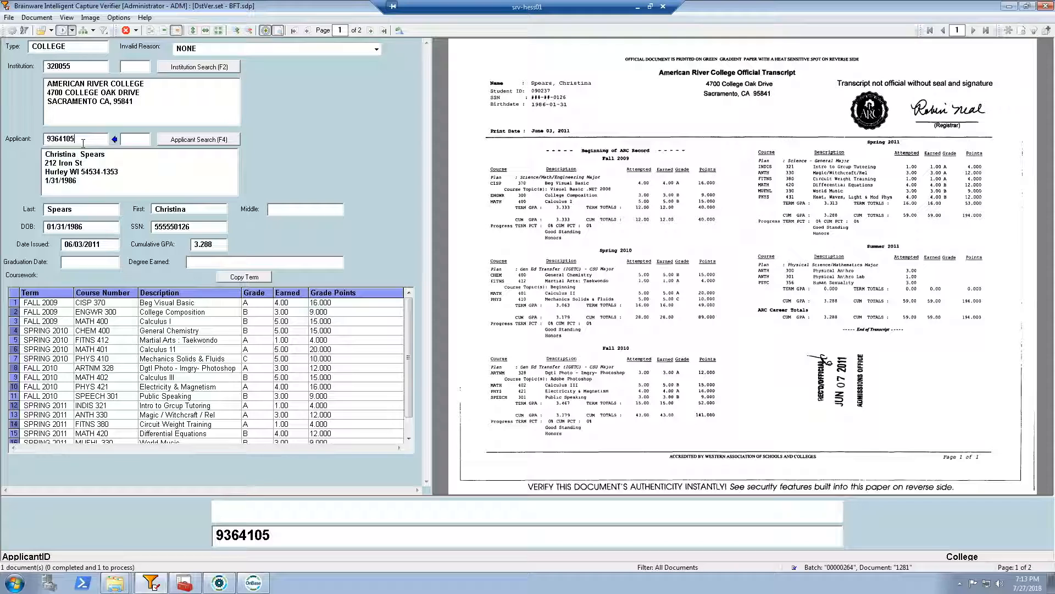
pyautogui.press('Return')
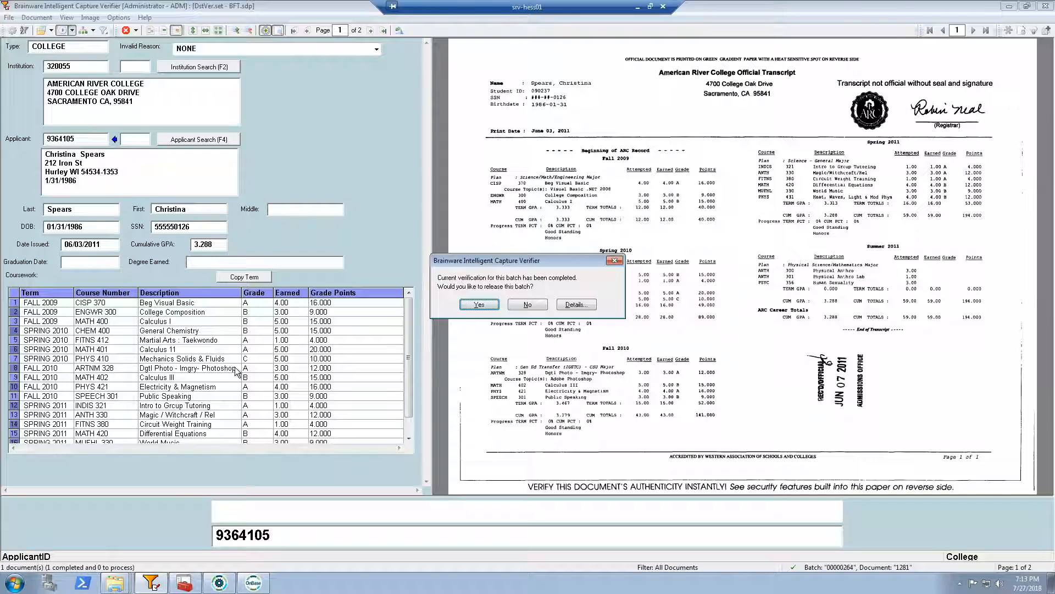
pyautogui.click(483, 304)
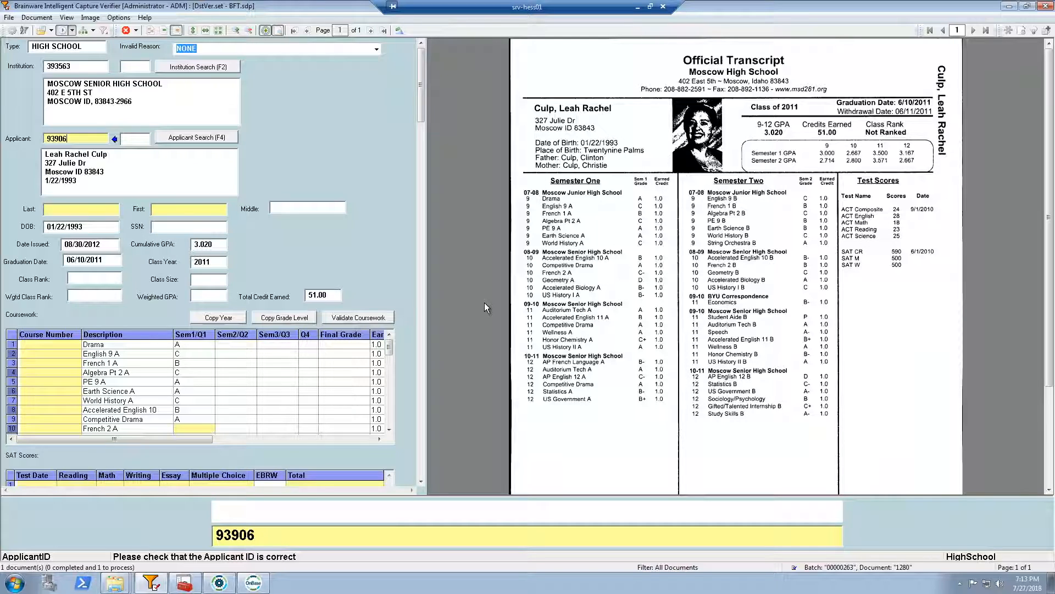
# Inspect the transcript type and the flagged applicant ID of the high school transcript
pyautogui.doubleClick(96, 48)
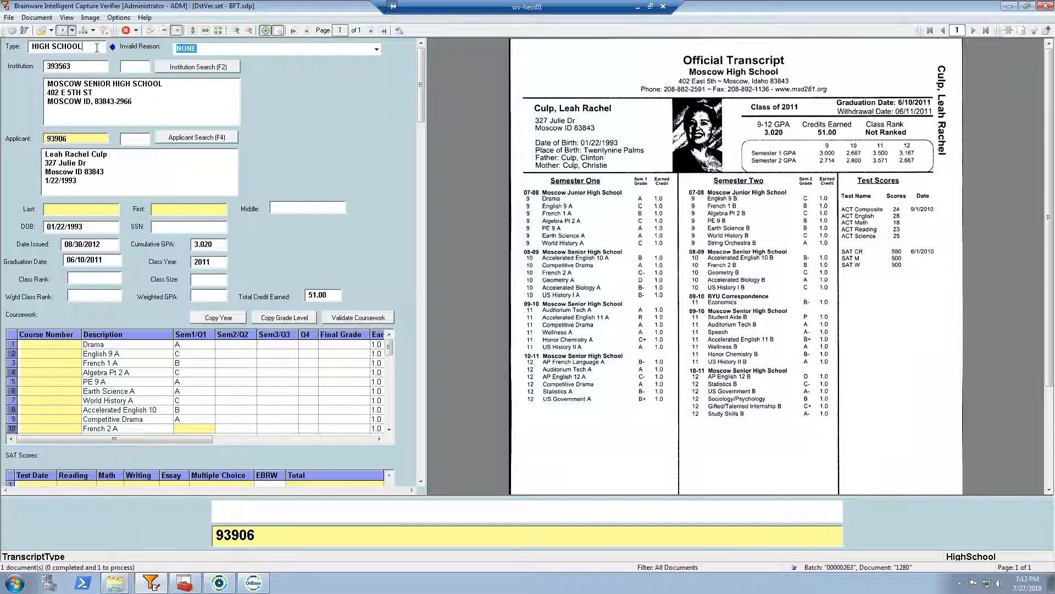
pyautogui.click(97, 48)
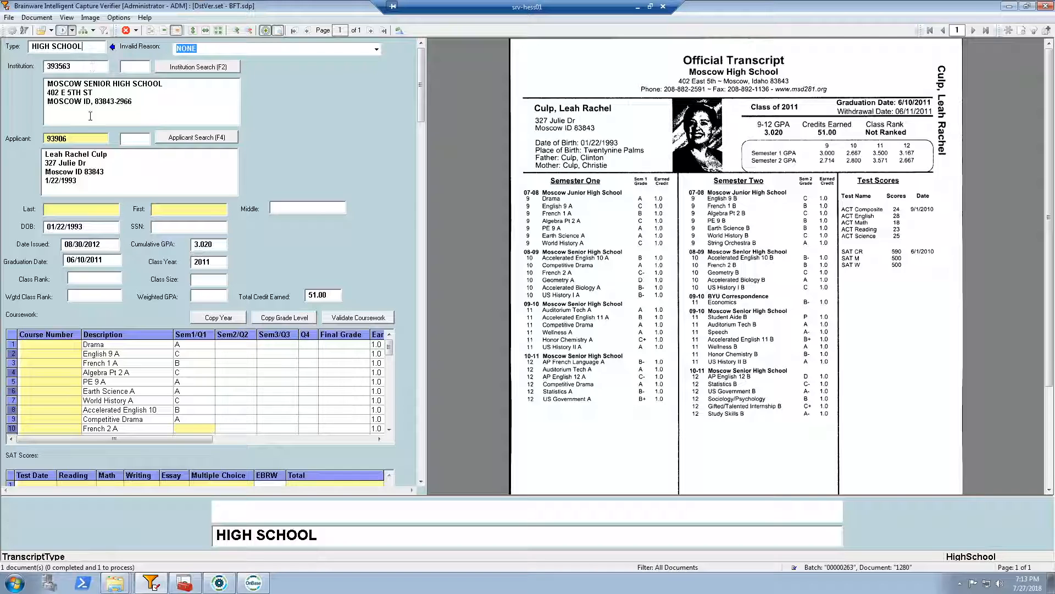
pyautogui.click(77, 138)
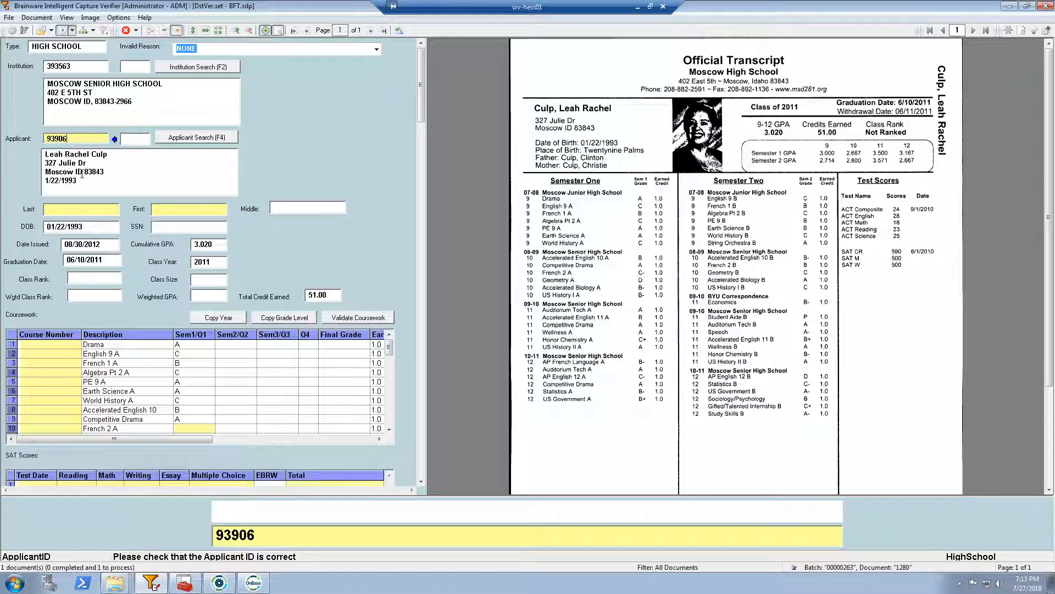
# Review the applicant candidates and the best match's details, close the search without reassigning, and validate the existing applicant ID
pyautogui.click(189, 139)
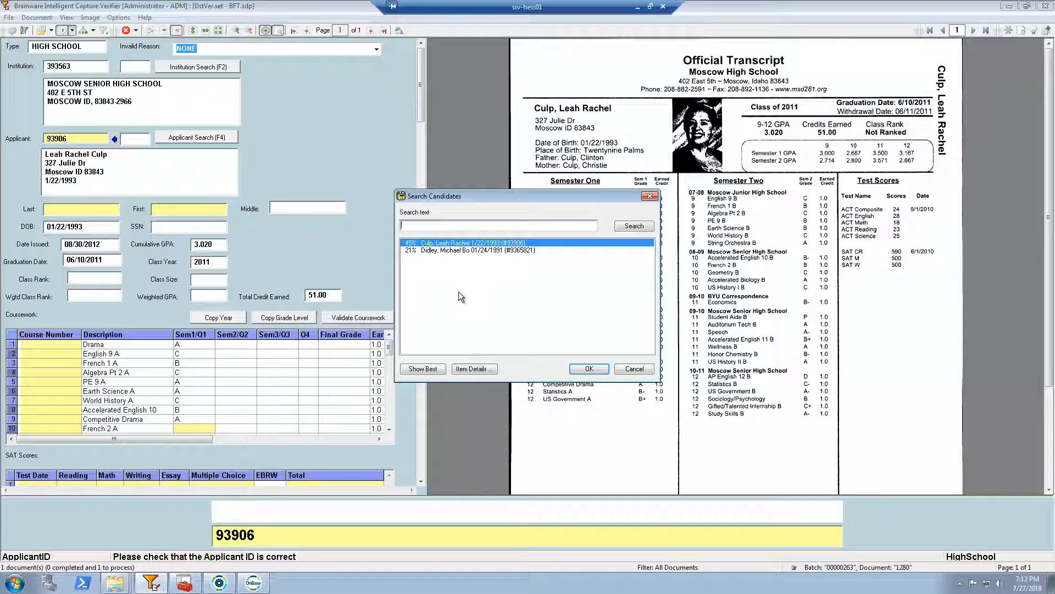
pyautogui.click(473, 369)
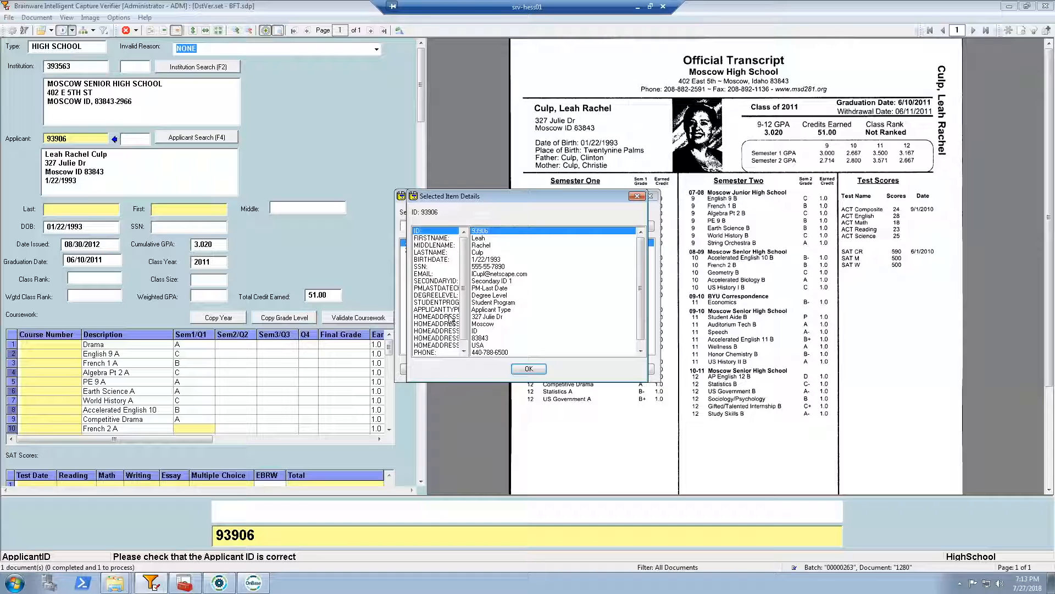
pyautogui.click(528, 369)
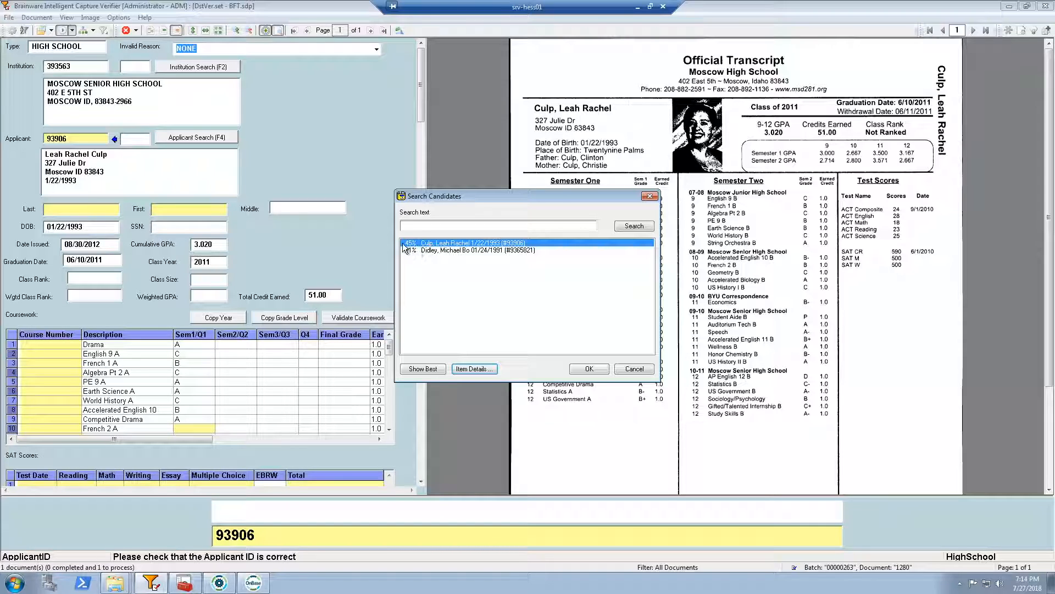
pyautogui.click(429, 251)
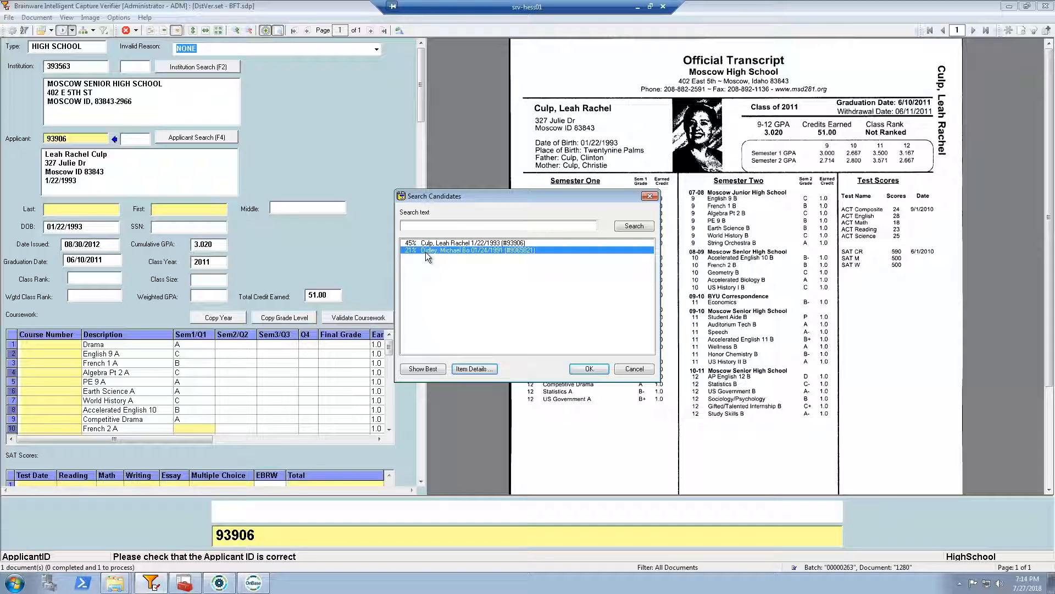
pyautogui.click(431, 244)
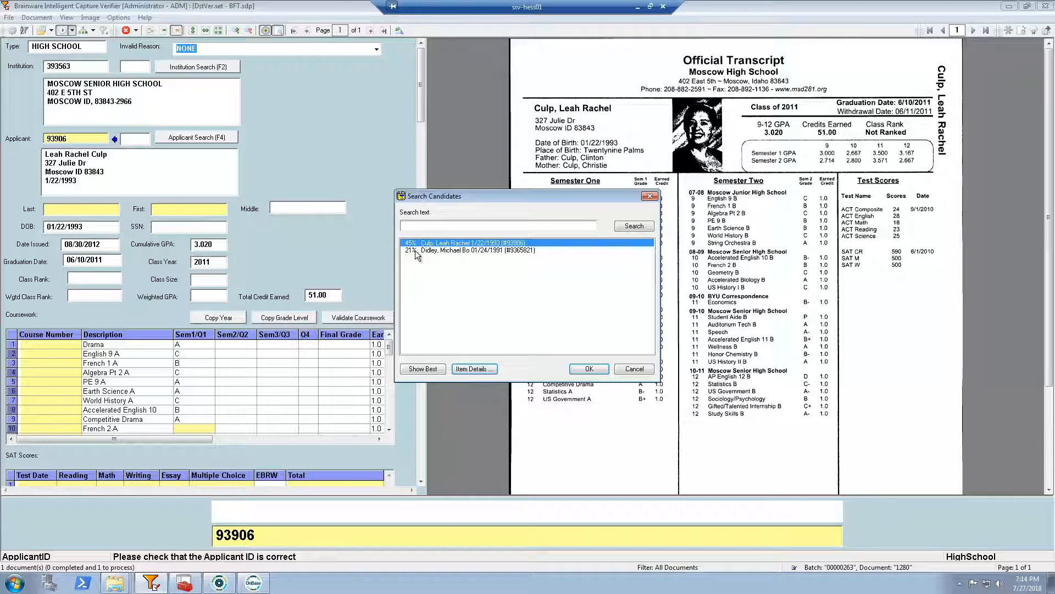
pyautogui.click(414, 250)
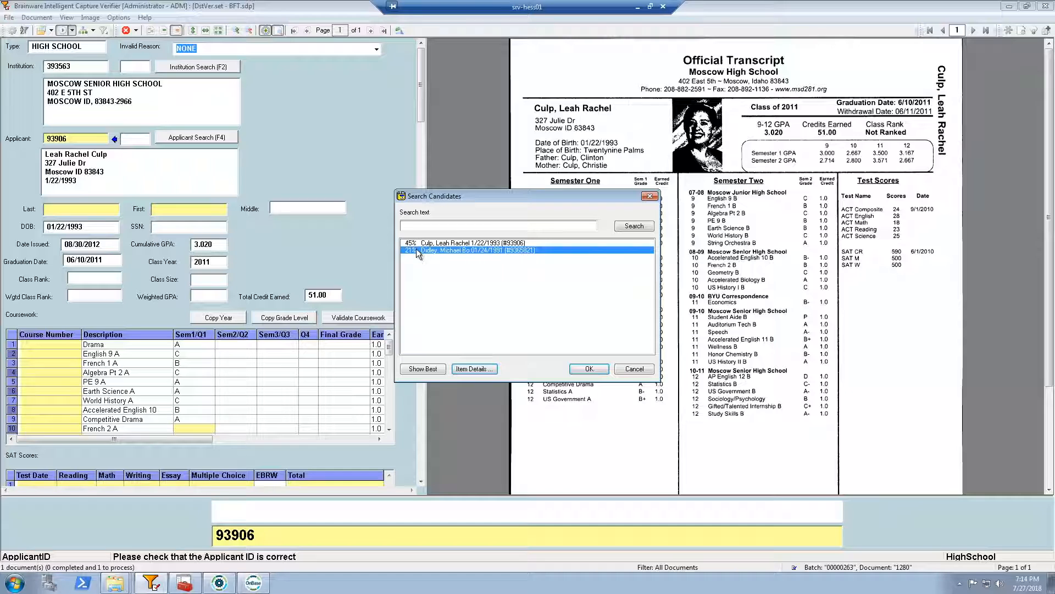
pyautogui.click(414, 243)
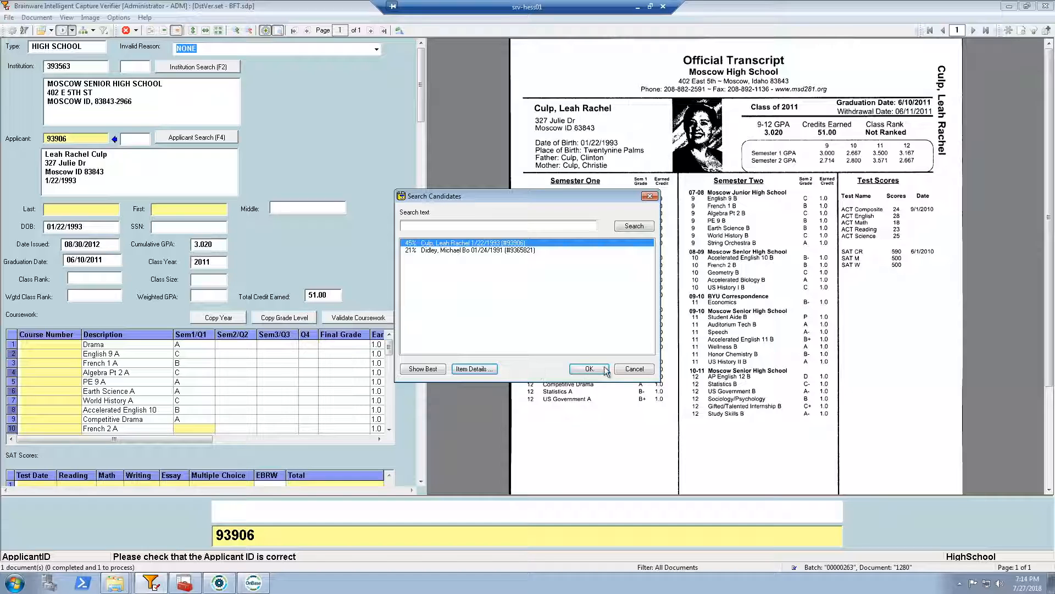
pyautogui.click(634, 369)
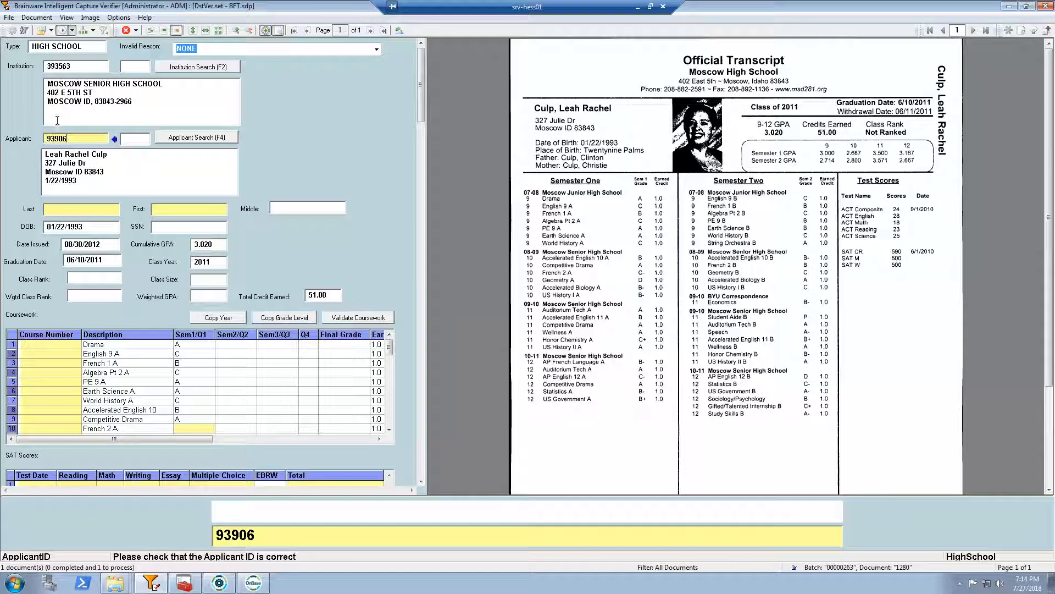
pyautogui.press('Return')
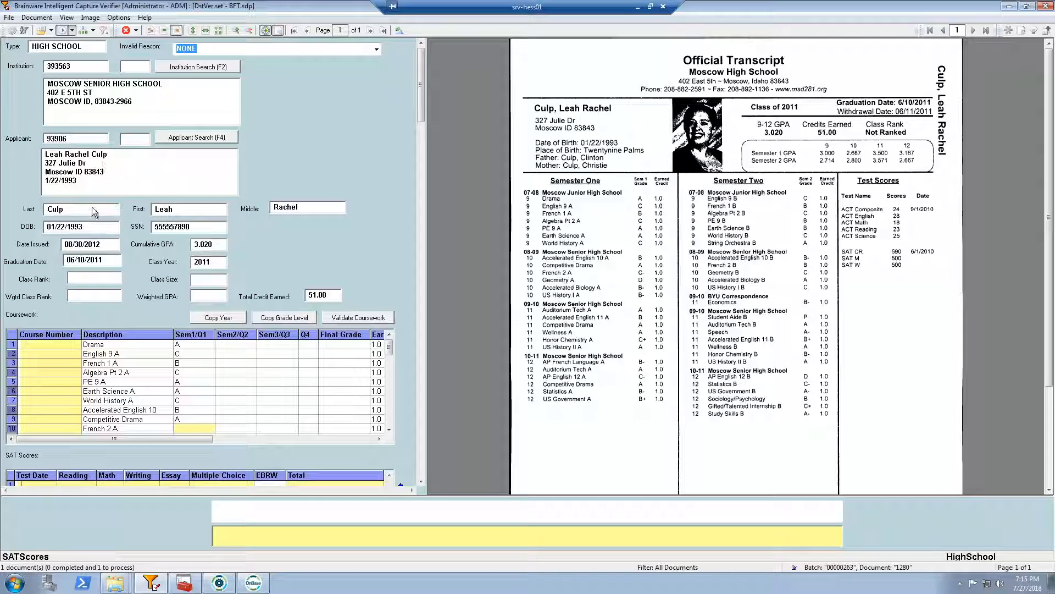
# Check the high school transcript's extracted date issued, cumulative GPA, graduation date and class year, and inspect the class rank field
pyautogui.click(107, 245)
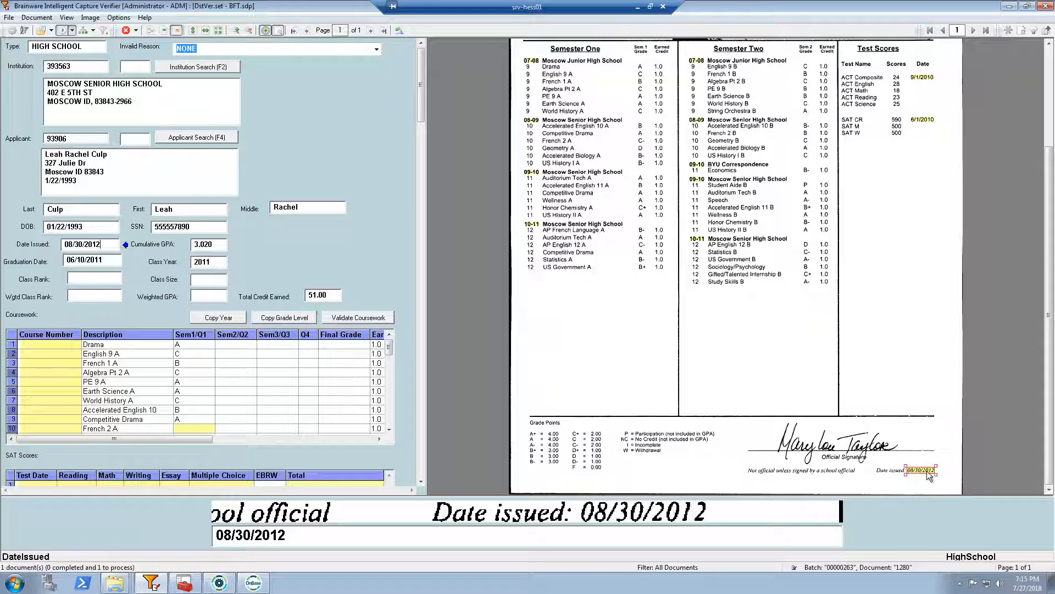
pyautogui.click(220, 244)
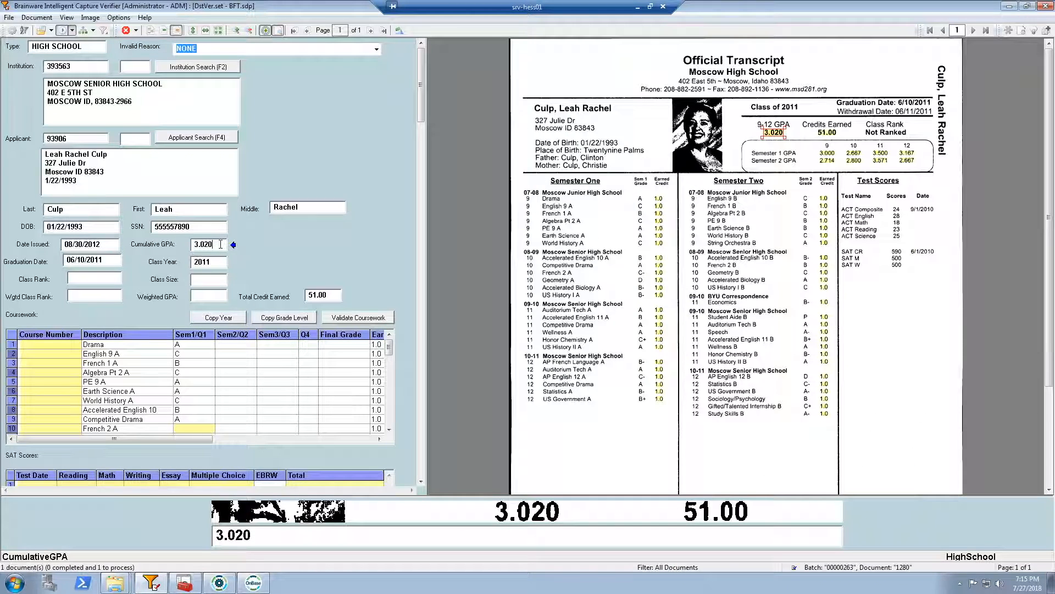
pyautogui.click(111, 259)
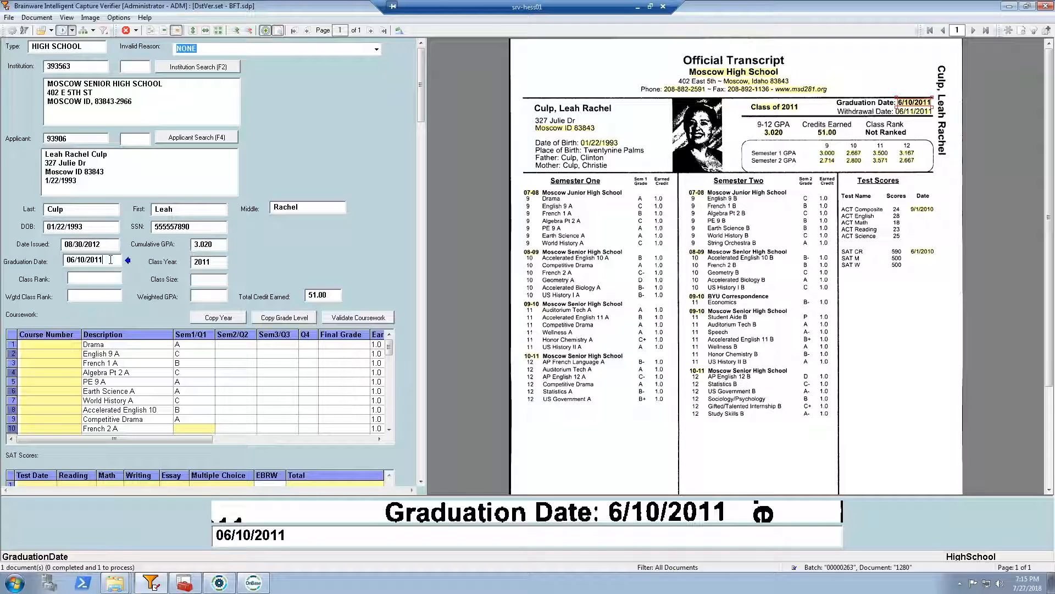
pyautogui.click(218, 261)
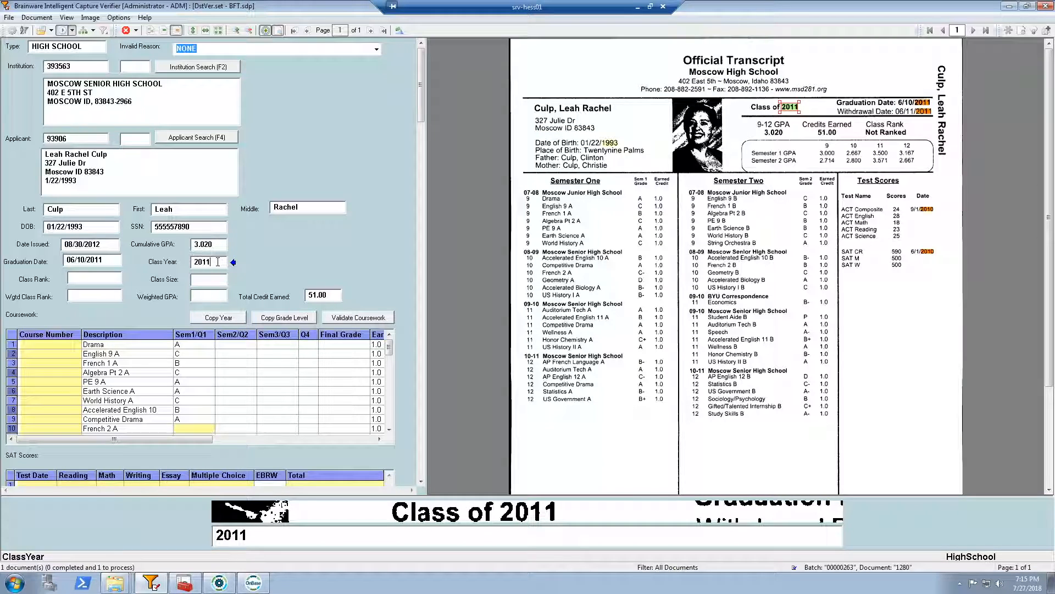
pyautogui.click(82, 276)
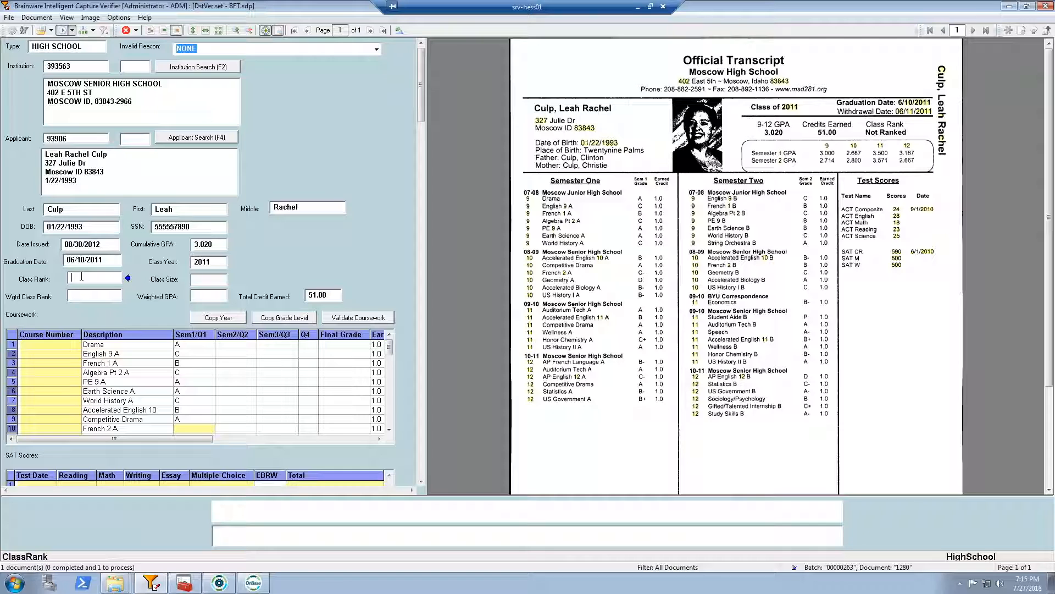
# Check the high school transcript's weighted class rank, weighted GPA and total credit earned fields, and validate the coursework
pyautogui.click(94, 296)
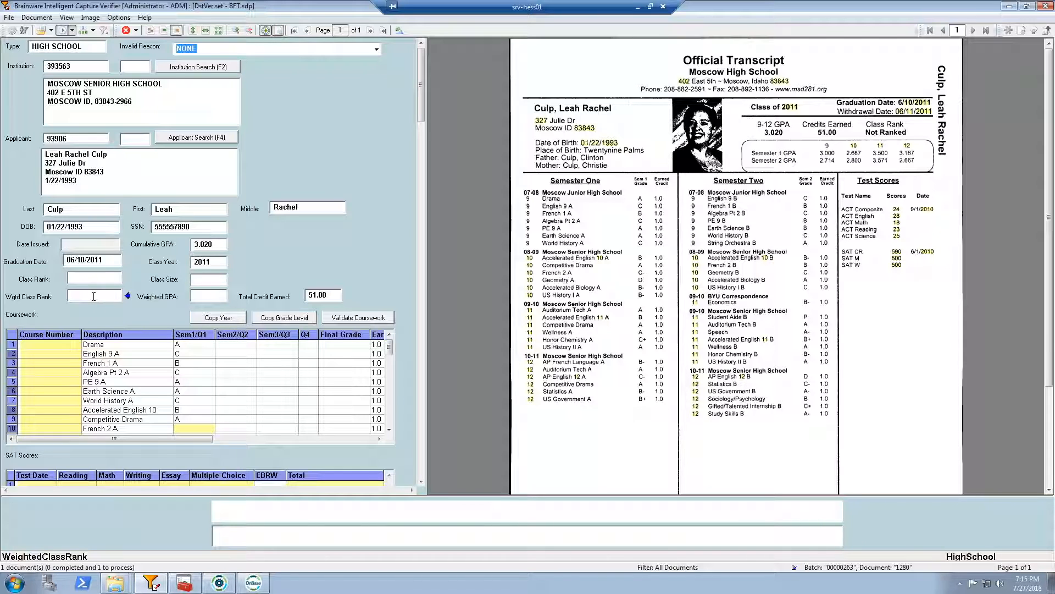
pyautogui.click(203, 296)
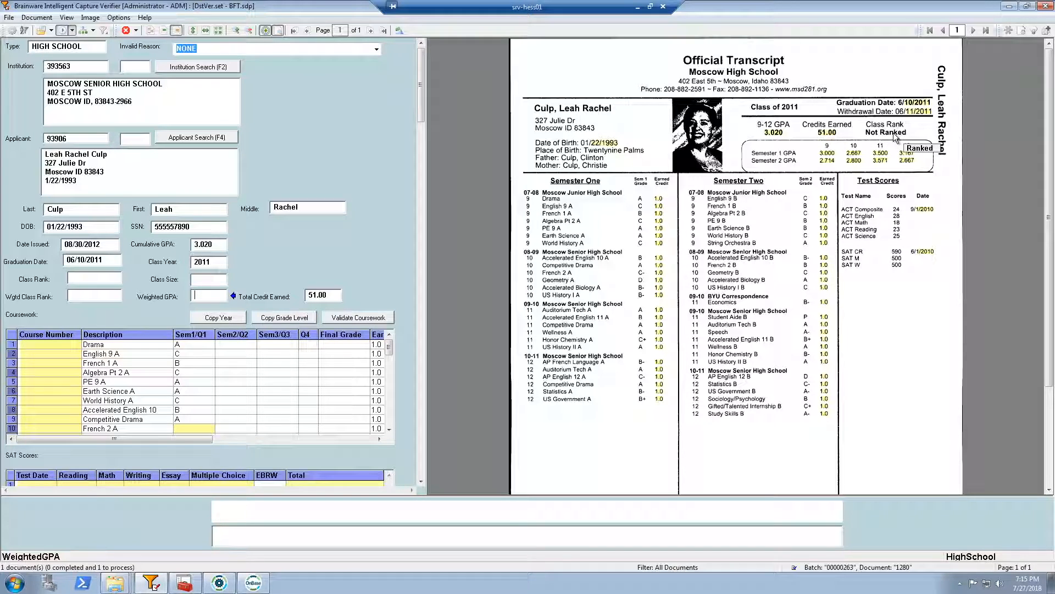
pyautogui.click(333, 294)
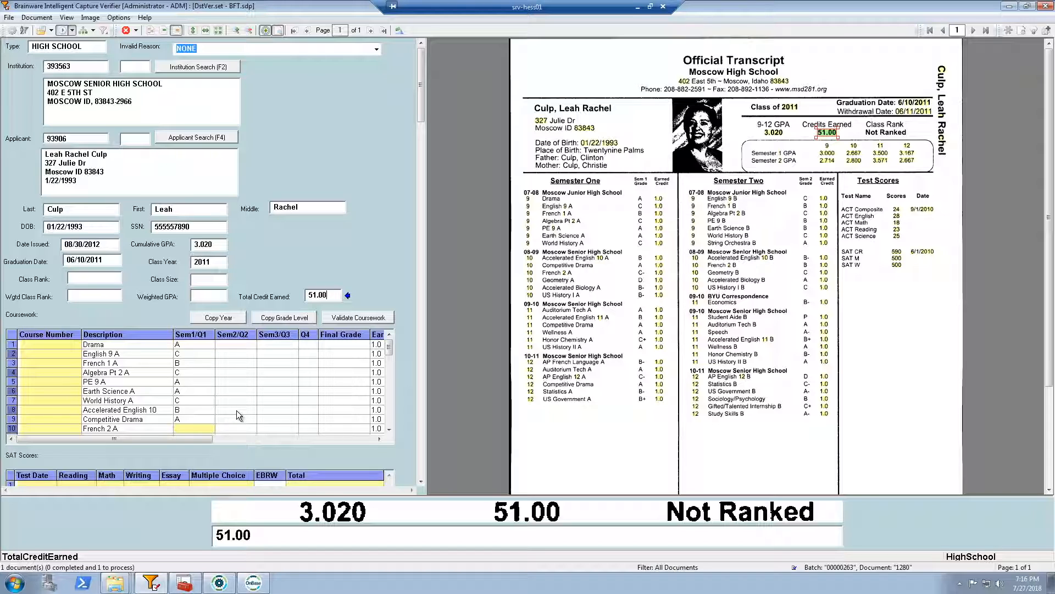
pyautogui.click(354, 318)
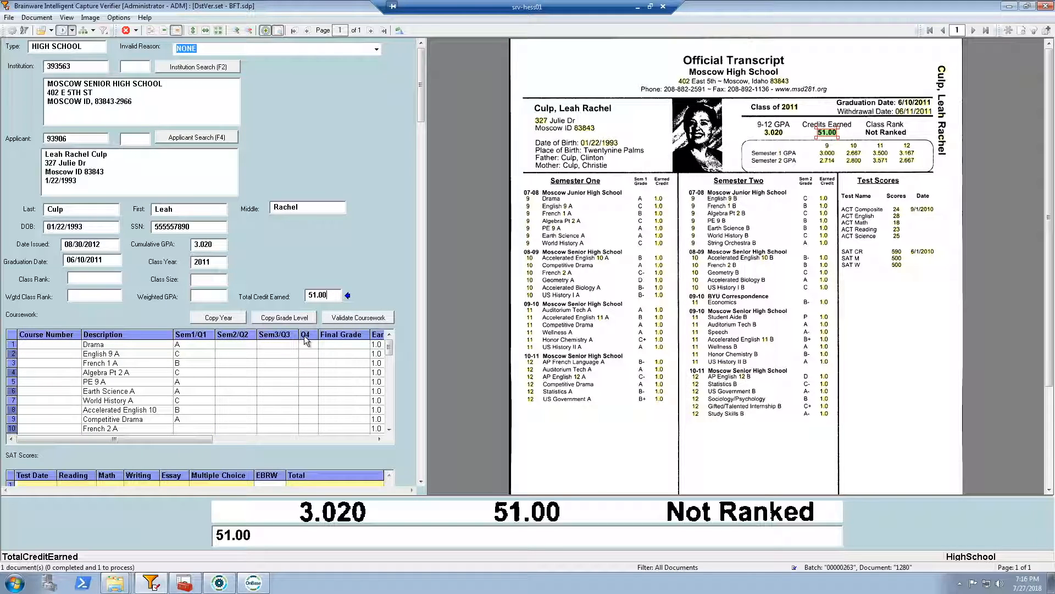
# Capture the ACT test date 9/1/2010 and the English score 28 from the transcript image into the ACT scores row
pyautogui.moveTo(419, 88); pyautogui.dragTo(424, 466)
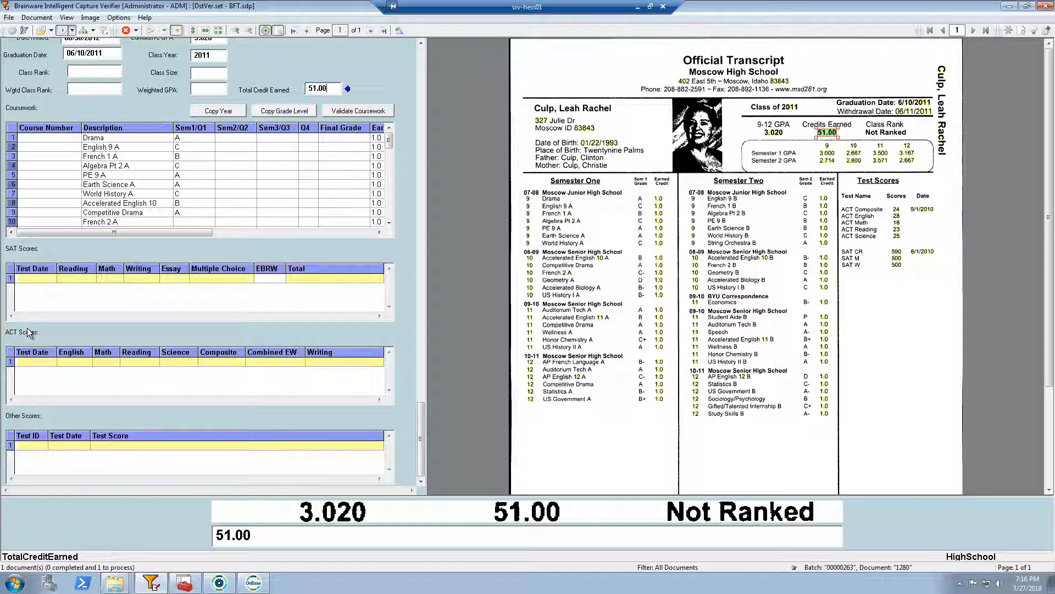
pyautogui.click(22, 361)
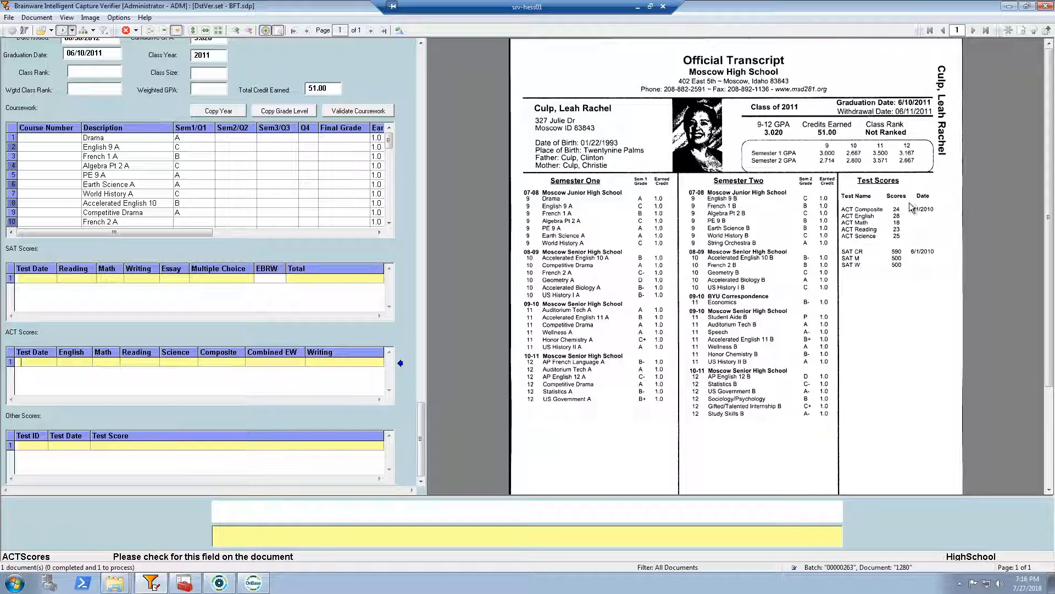
pyautogui.moveTo(907, 200); pyautogui.dragTo(941, 219)
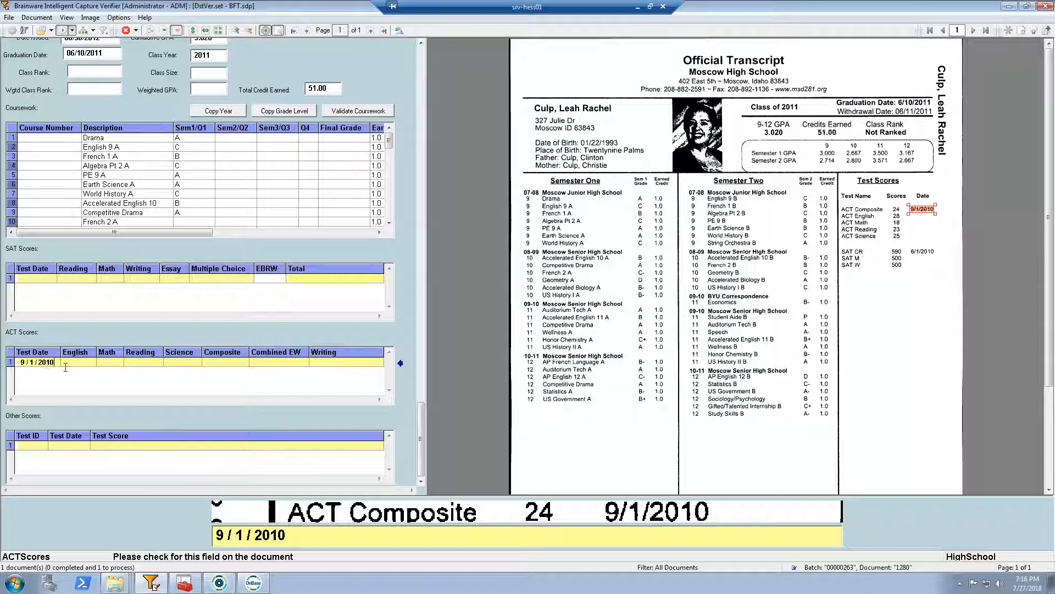
pyautogui.press('Tab')
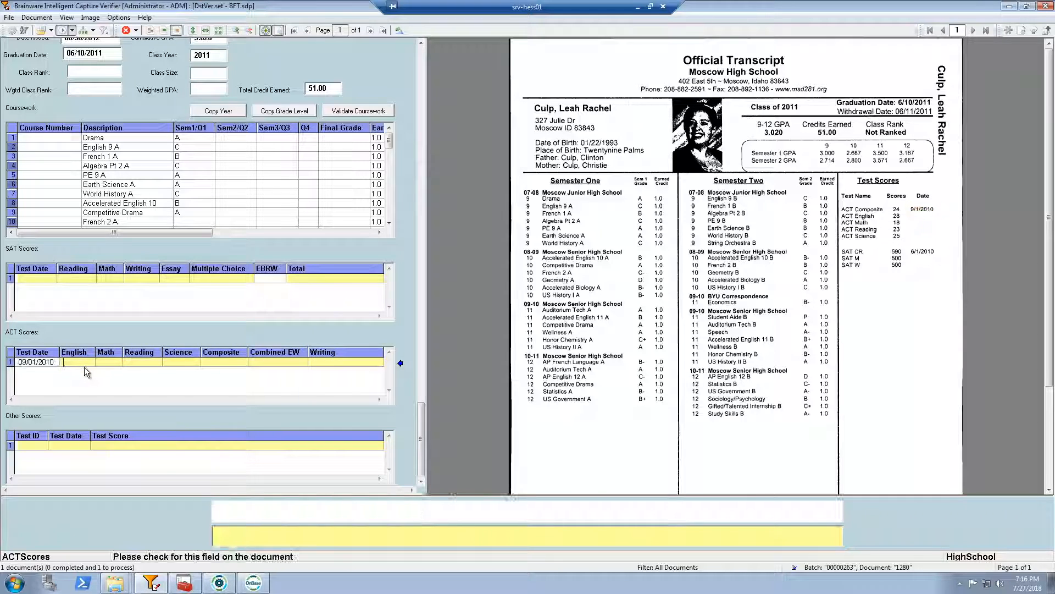
pyautogui.click(897, 217)
pyautogui.press('Tab')
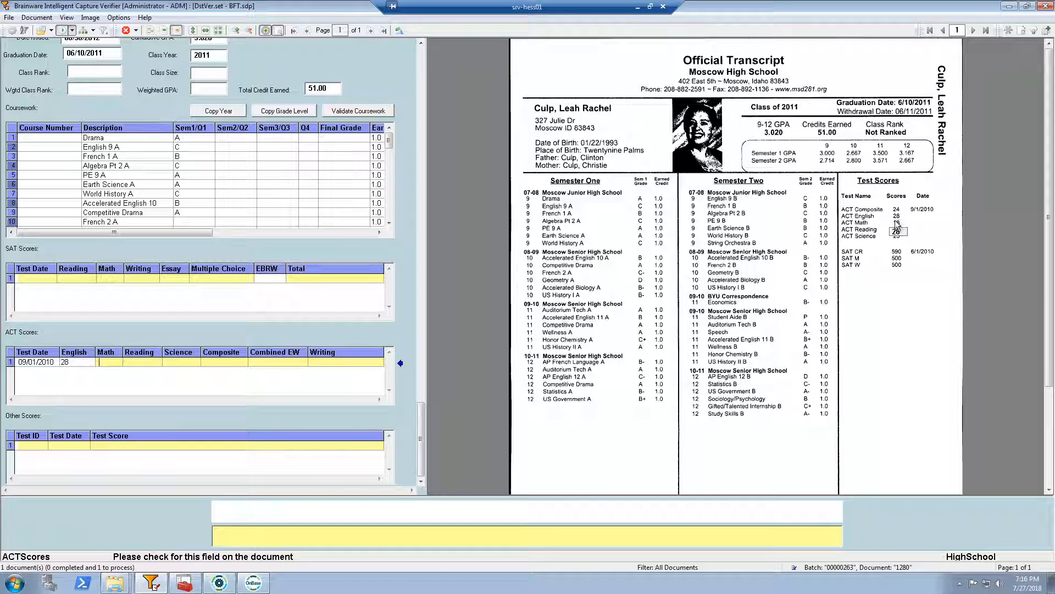
# Complete the ACT row from the transcript image with Math 18, Reading 23, Science 25 and Composite 24
pyautogui.click(897, 223)
pyautogui.press('Tab')
pyautogui.click(896, 229)
pyautogui.press('Tab')
pyautogui.click(898, 237)
pyautogui.press('Tab')
pyautogui.click(903, 209)
pyautogui.press('Tab')
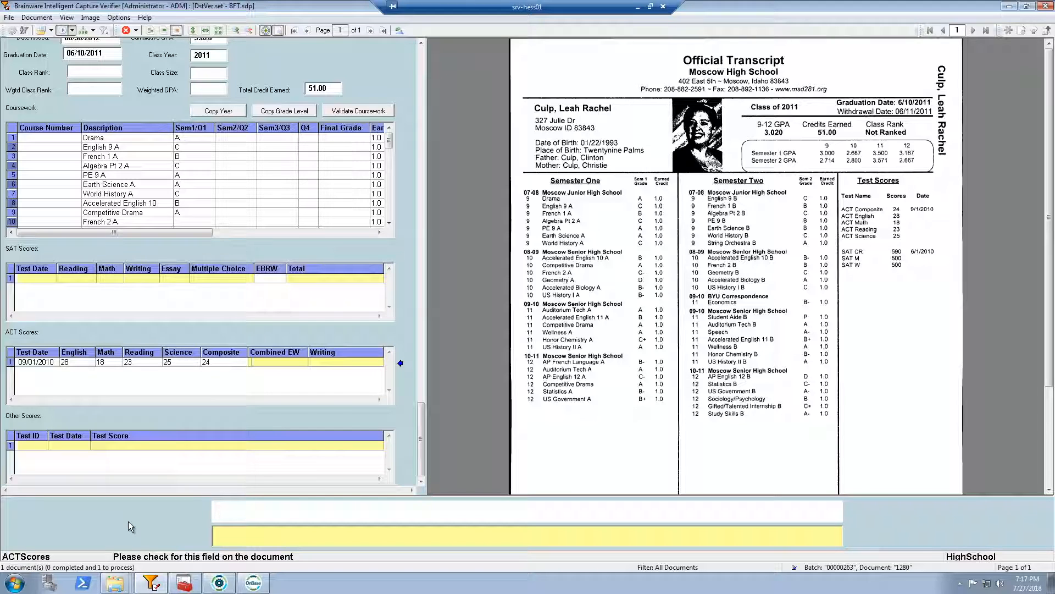
# Inspect the captured ACT English score, the empty SAT scores row and the cumulative GPA against the transcript image
pyautogui.click(72, 363)
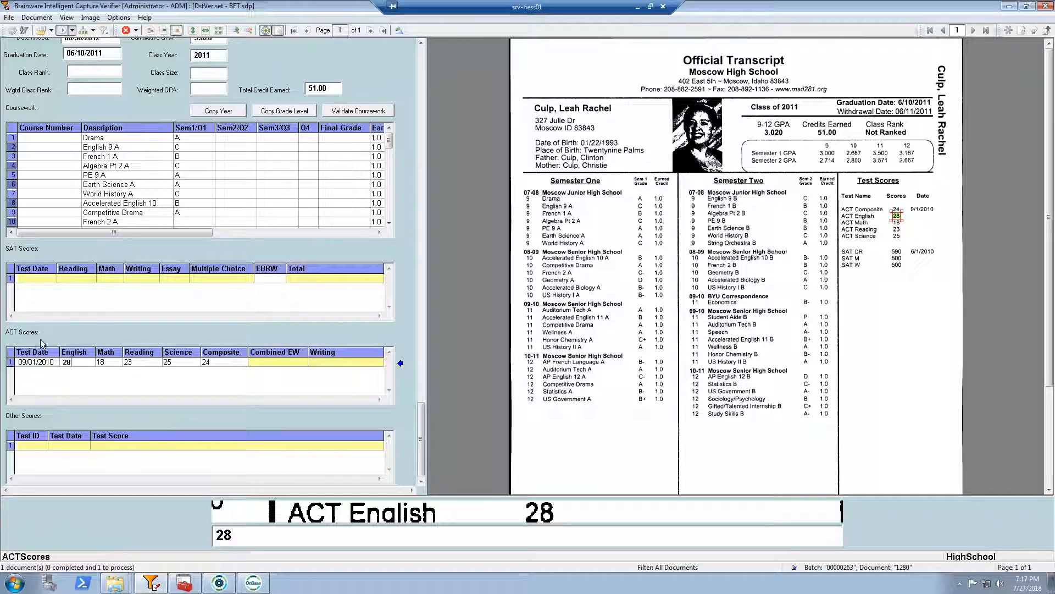
pyautogui.click(68, 278)
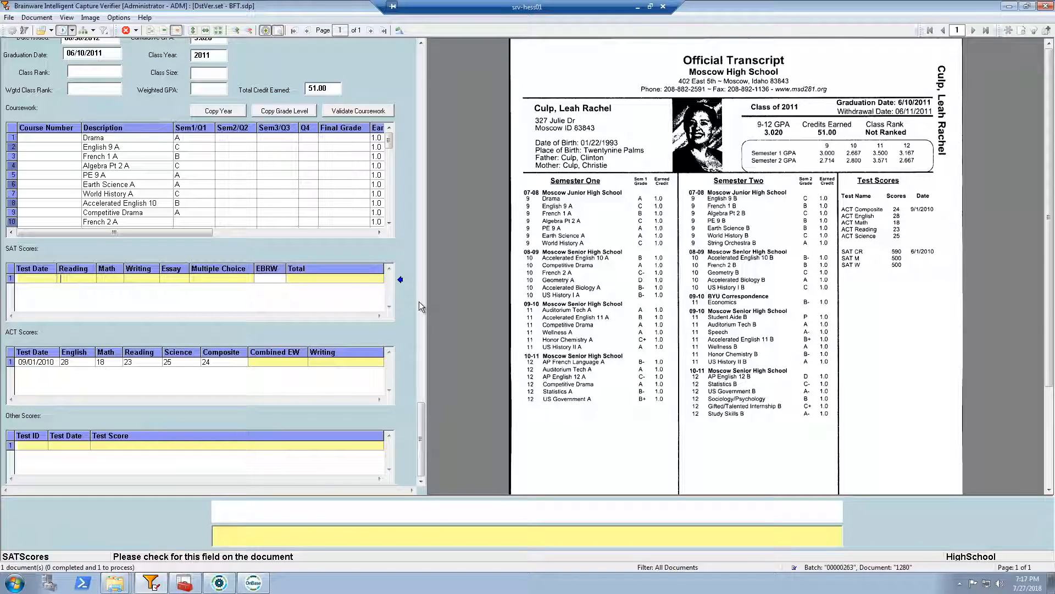
pyautogui.moveTo(424, 436); pyautogui.dragTo(429, 172)
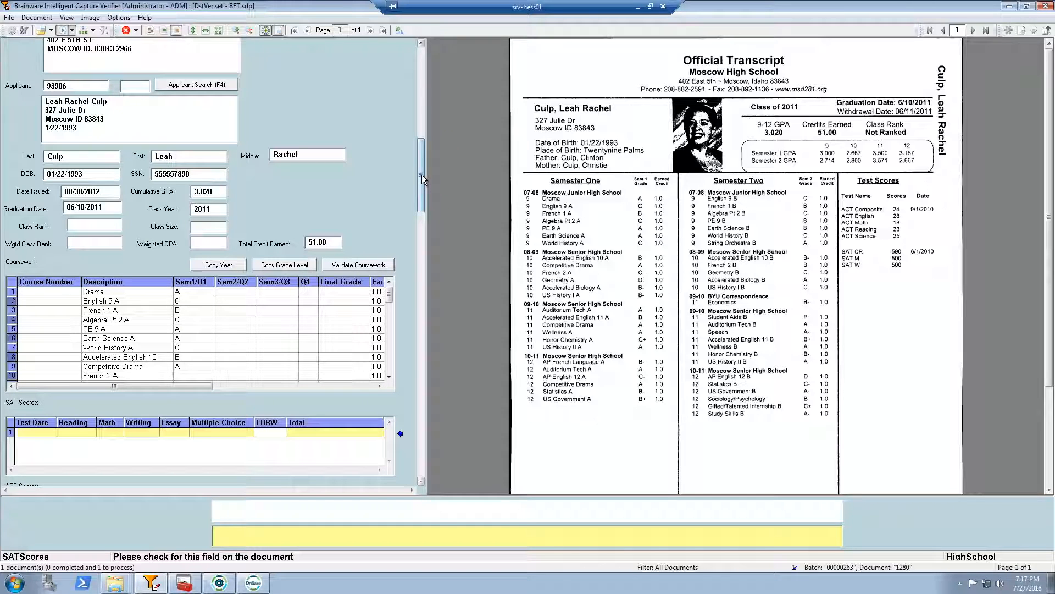
pyautogui.scroll(1, 422, 164)
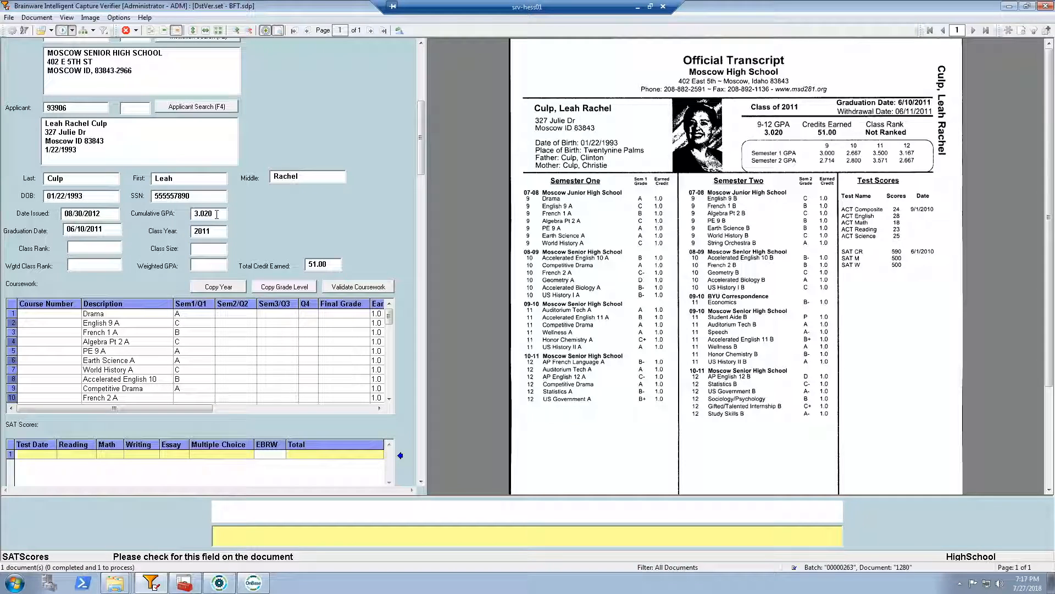
pyautogui.click(217, 214)
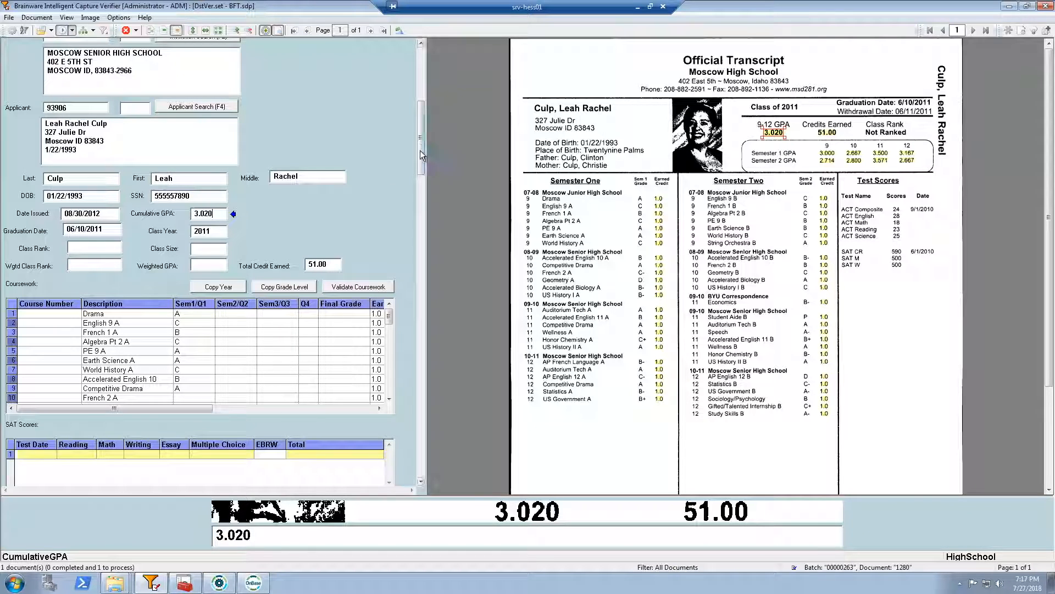
# Accept the remaining ACT, SAT and other test score fields as blank, and release the completed high school transcript batch
pyautogui.scroll(-6, 415, 395)
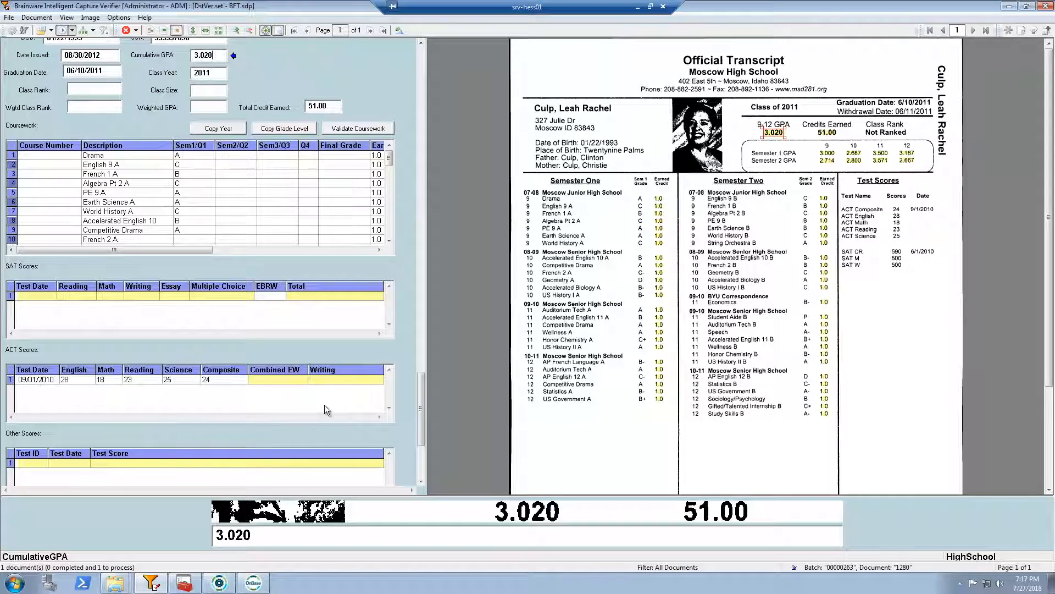
pyautogui.click(261, 380)
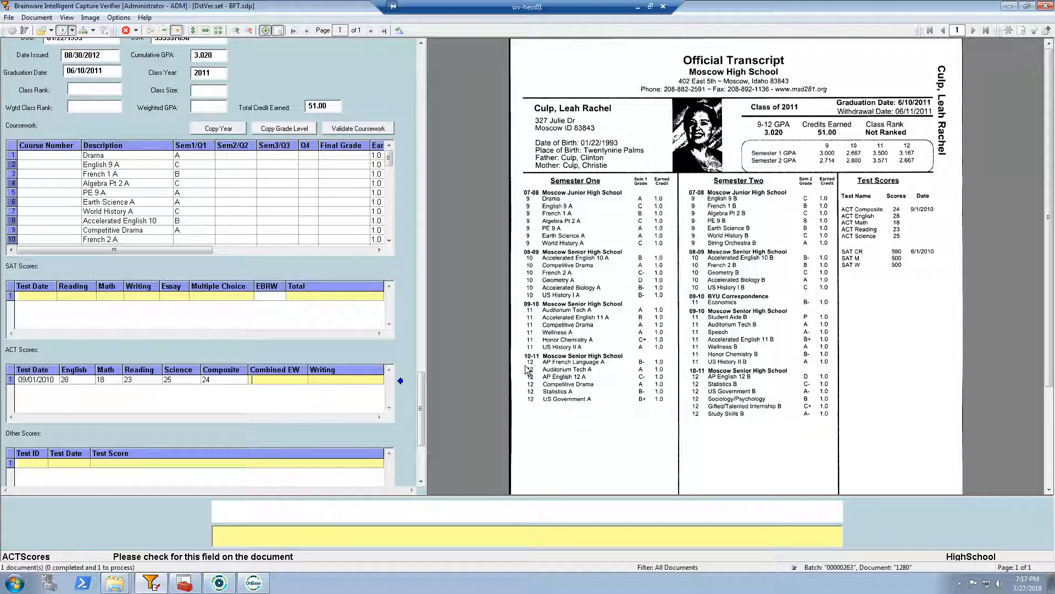
pyautogui.press('Tab')
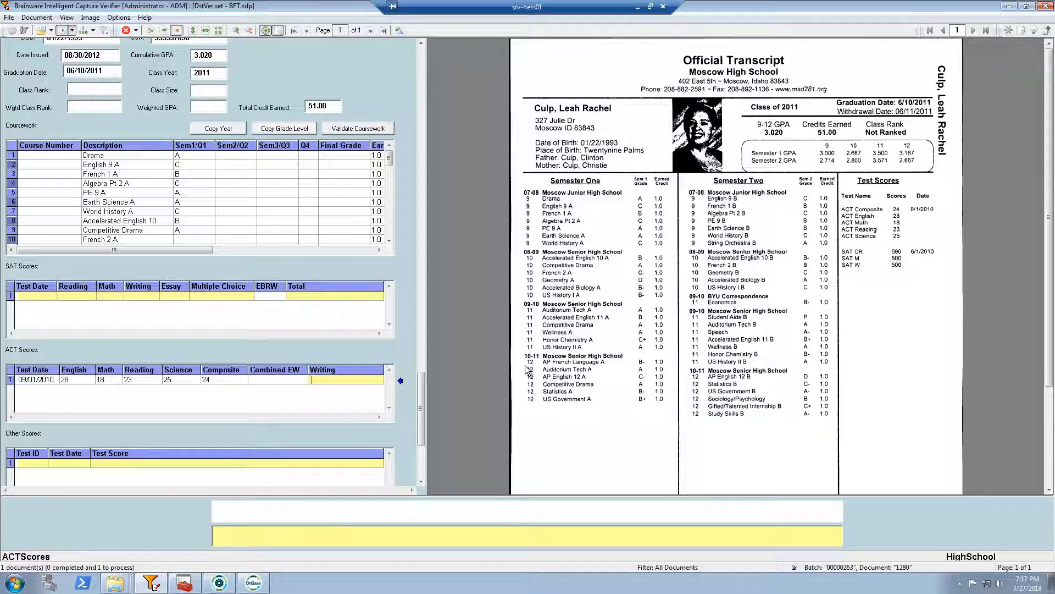
pyautogui.press('Tab')
pyautogui.press('Tab')
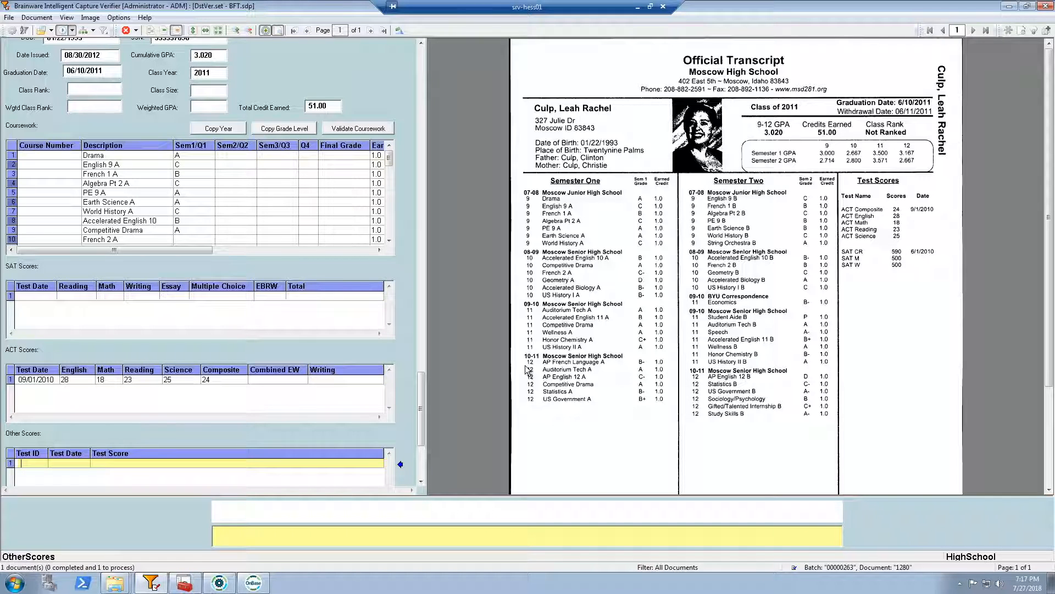
pyautogui.press('Return')
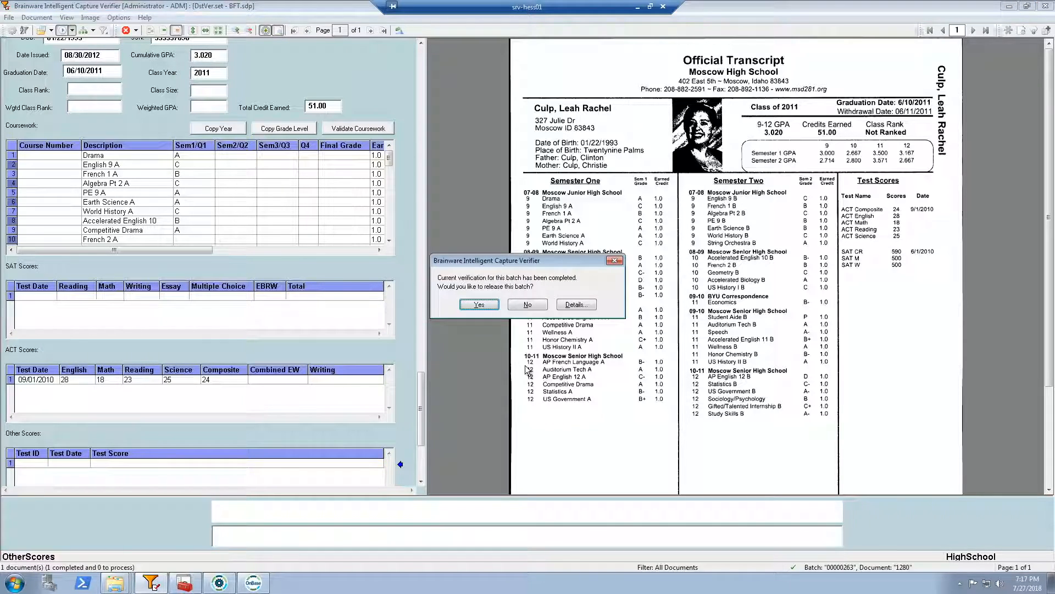
pyautogui.press('Return')
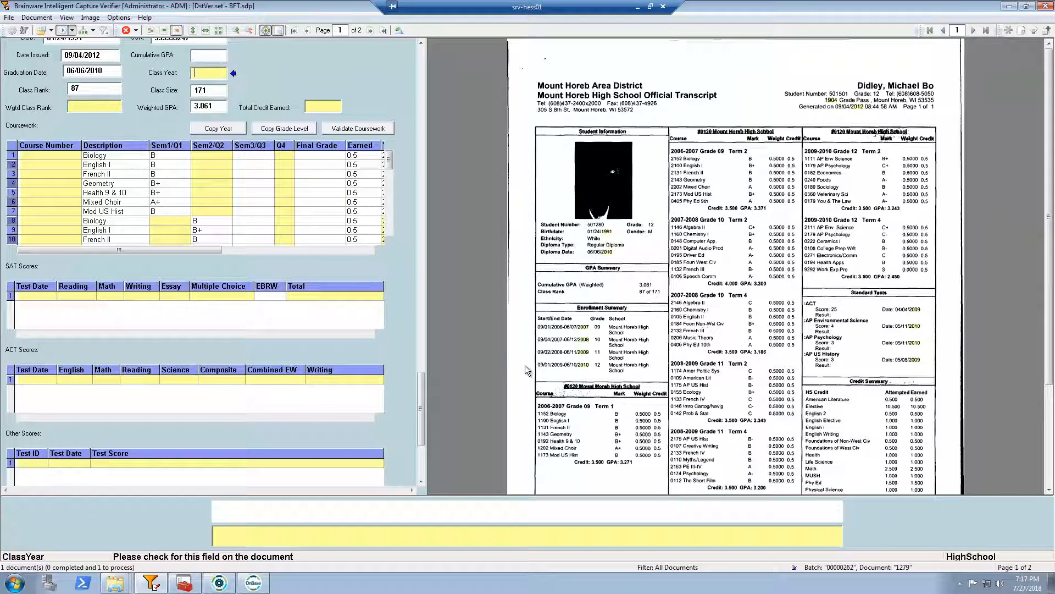
# Check the Mount Horeb High School transcript's extracted class rank, class size and weighted GPA against its image
pyautogui.moveTo(421, 407); pyautogui.dragTo(414, 74)
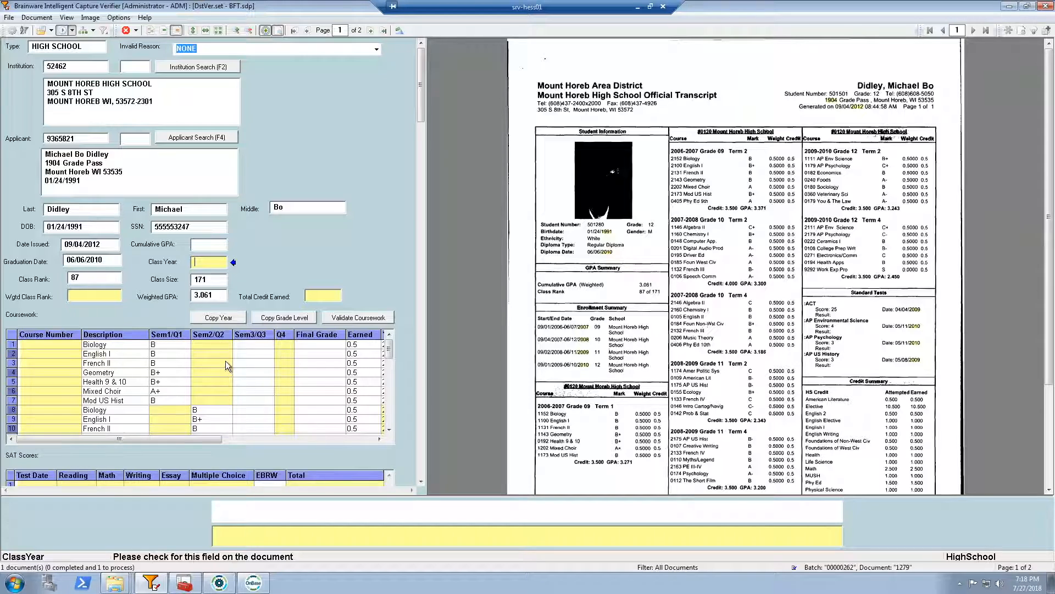
pyautogui.click(90, 279)
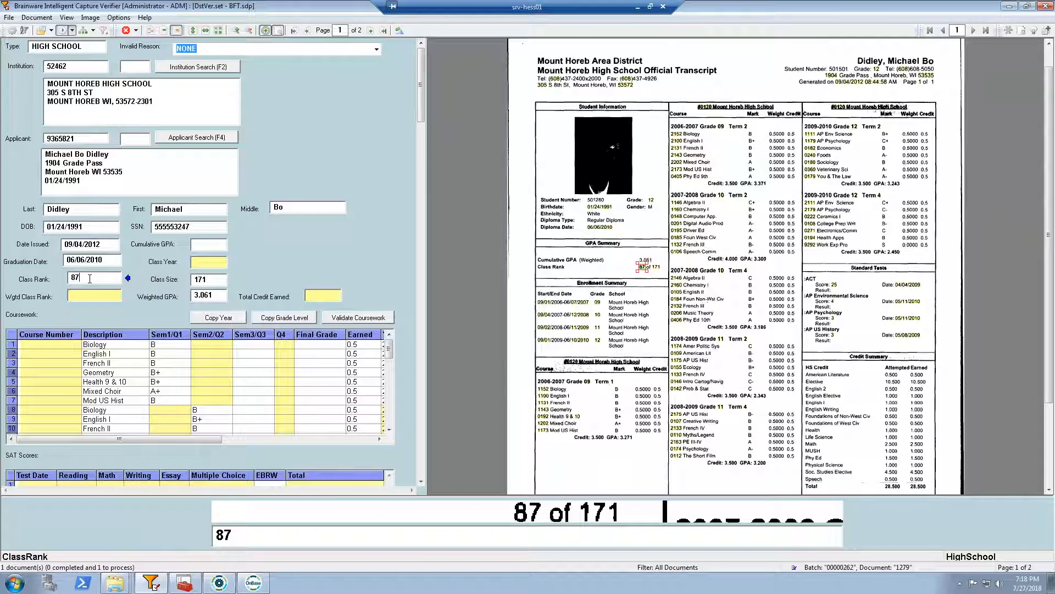
pyautogui.click(210, 280)
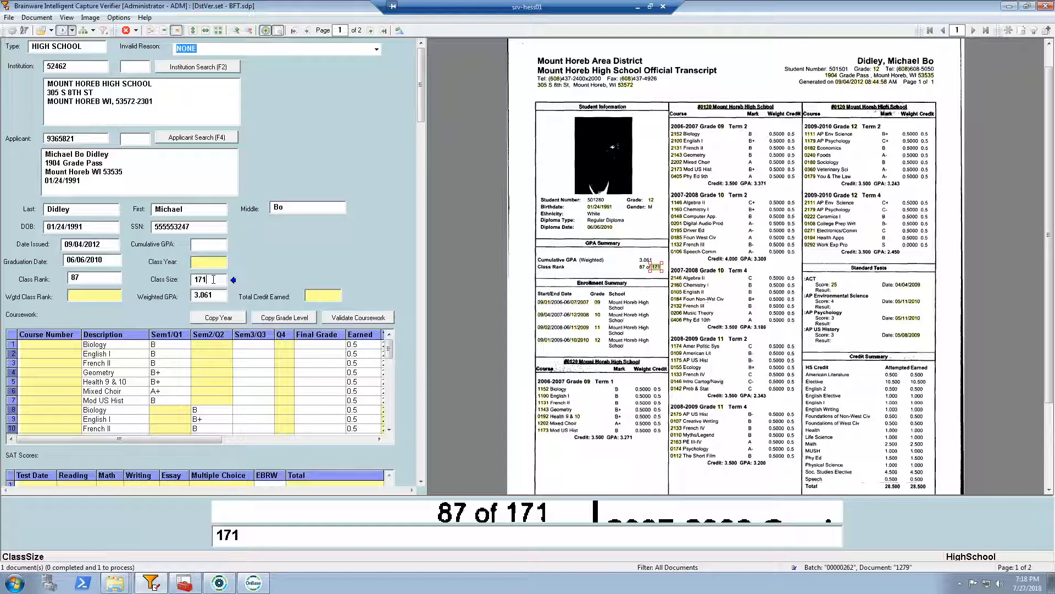
pyautogui.click(217, 295)
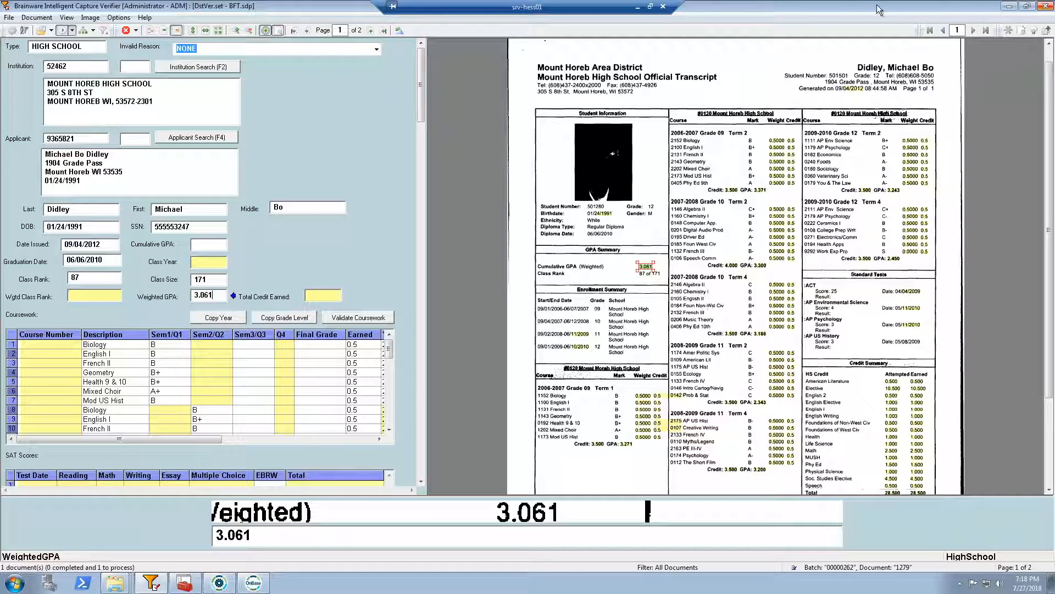
# Switch to the OnBase client and open the TC (SYS) Initial queue of Transcript Capture Processing in Workflow
pyautogui.click(1009, 7)
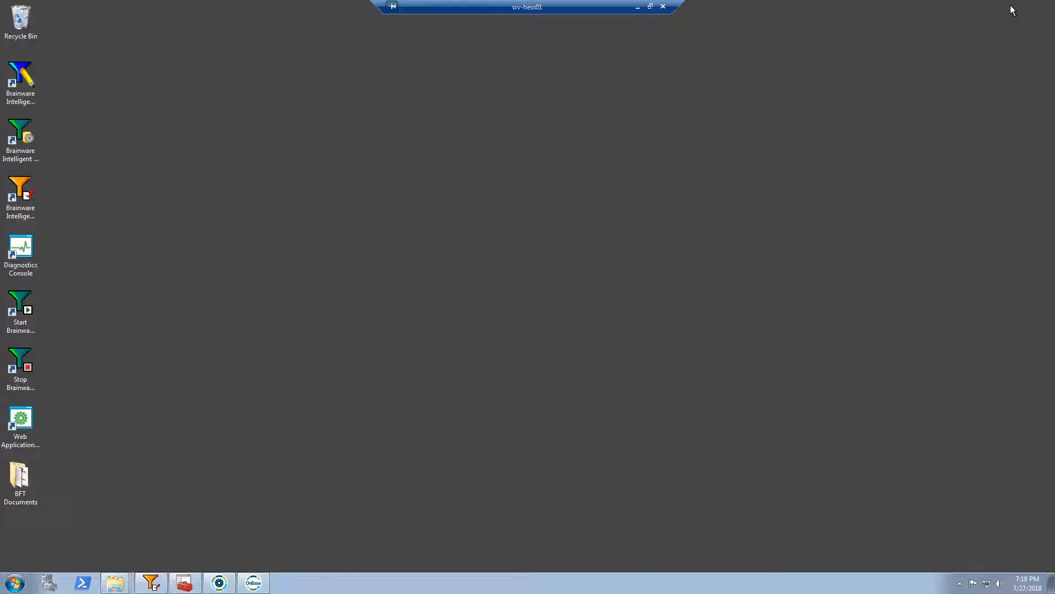
pyautogui.click(233, 583)
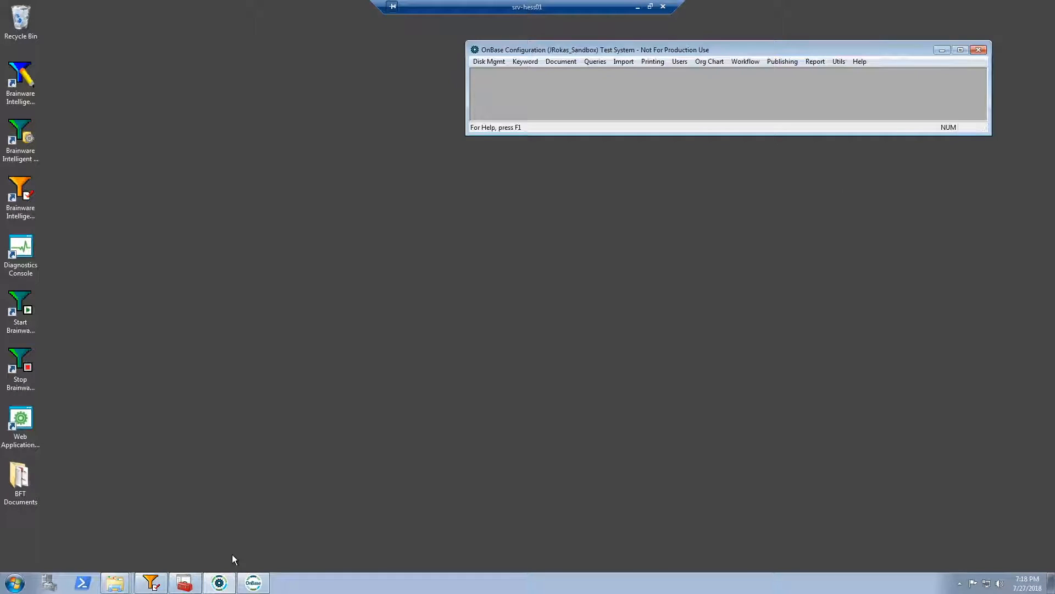
pyautogui.click(151, 582)
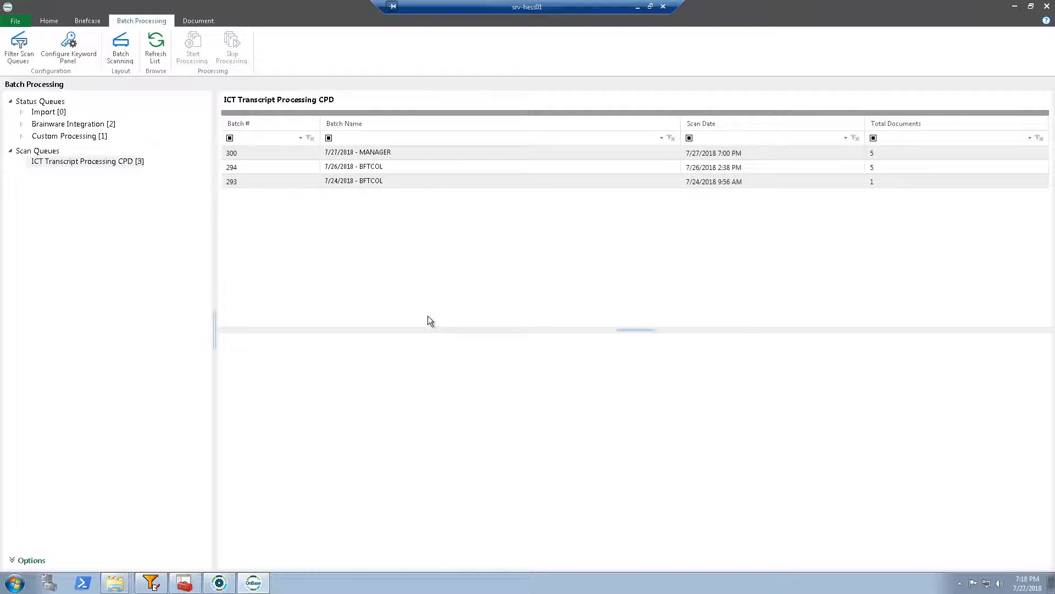
pyautogui.click(49, 20)
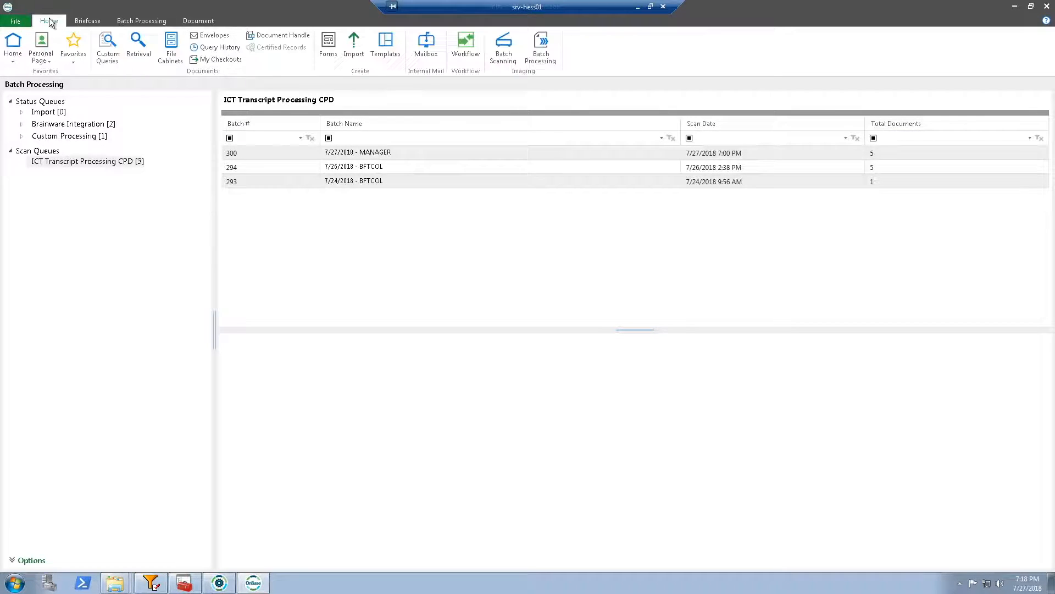
pyautogui.click(460, 40)
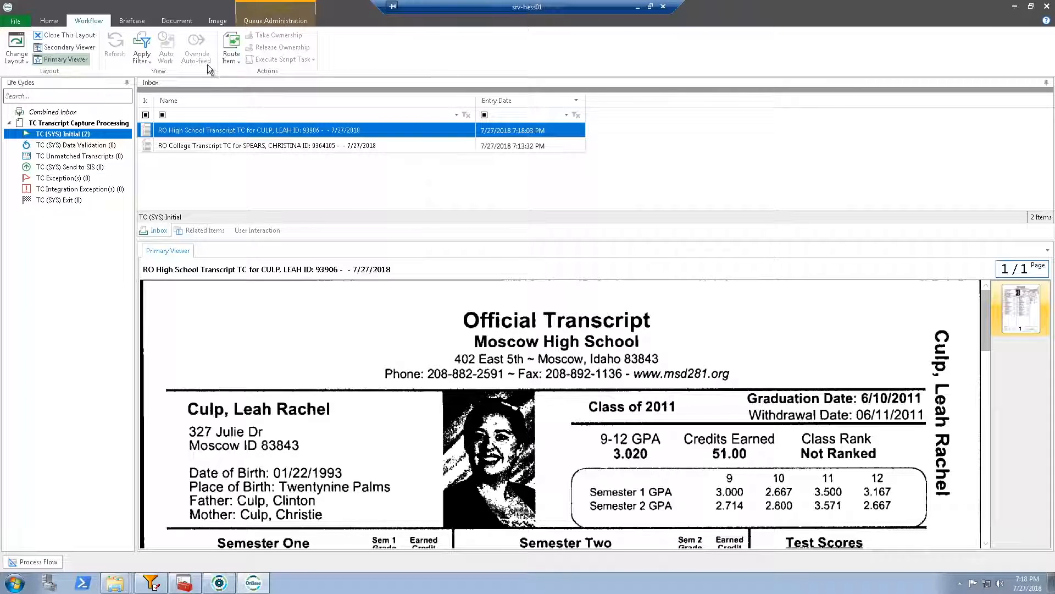
# Review the keywords stored on the high school transcript, including its HS course information, and those on the college transcript
pyautogui.click(176, 21)
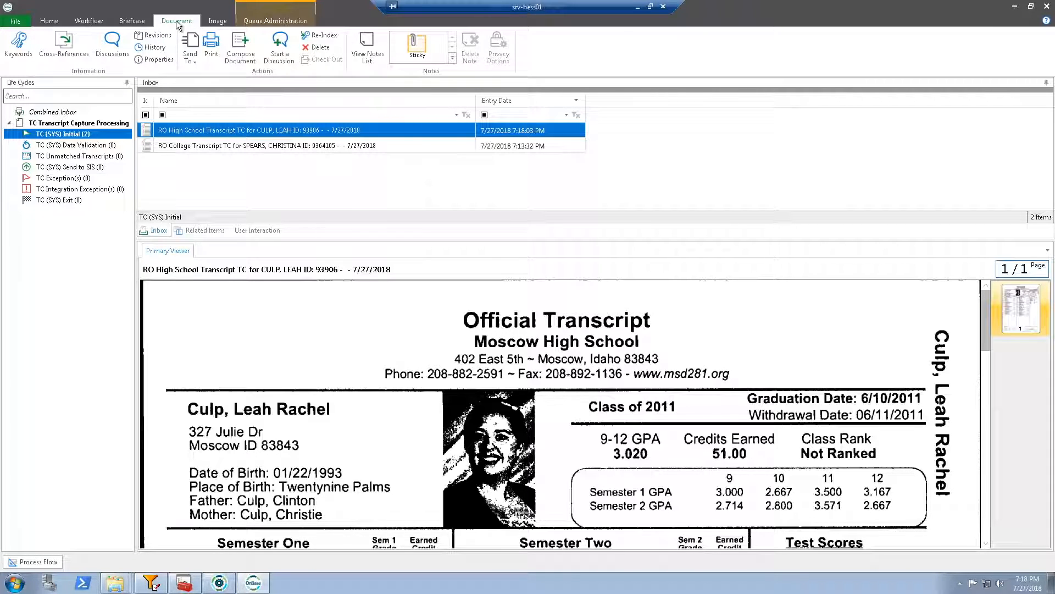
pyautogui.click(19, 44)
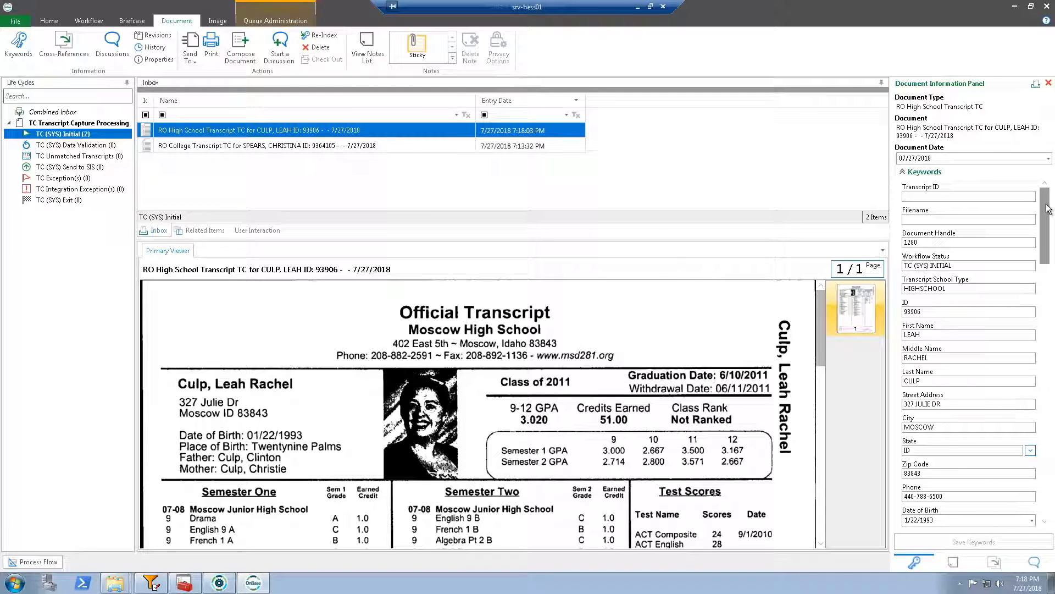
pyautogui.moveTo(1048, 208); pyautogui.dragTo(1048, 237)
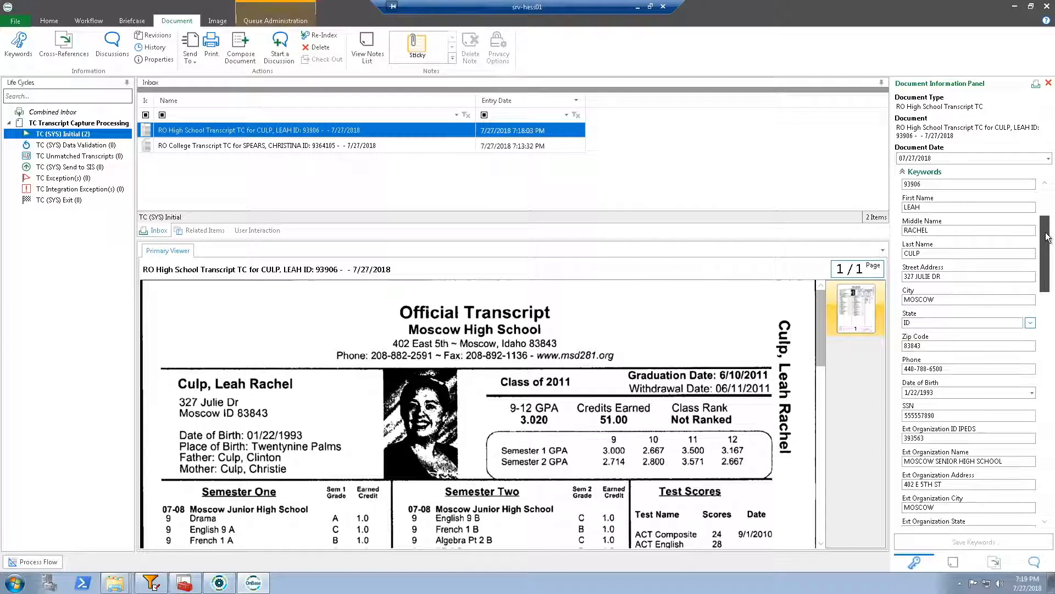
pyautogui.moveTo(1048, 238); pyautogui.dragTo(1043, 325)
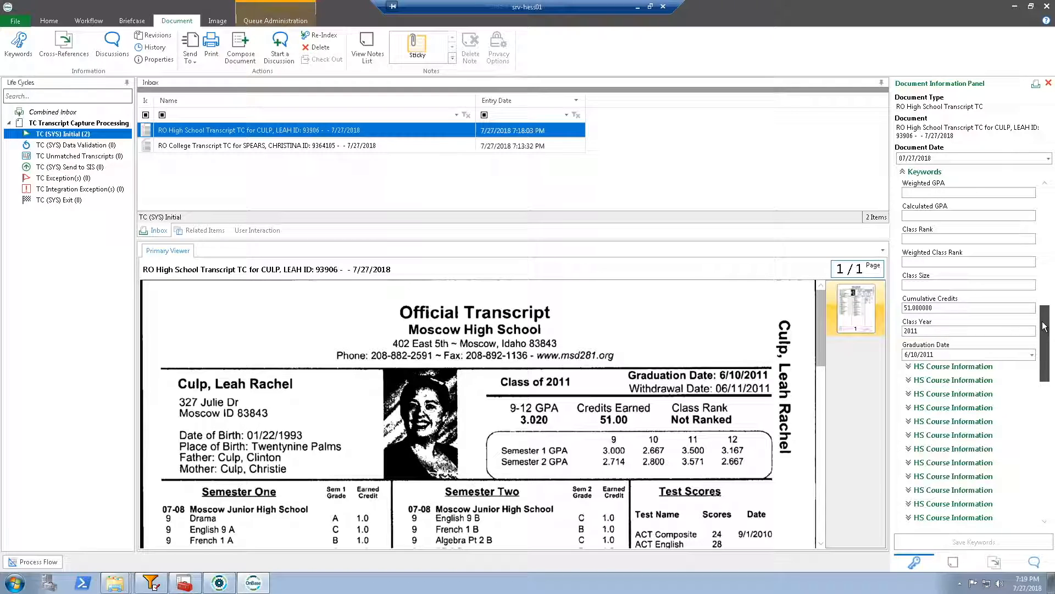
pyautogui.click(229, 144)
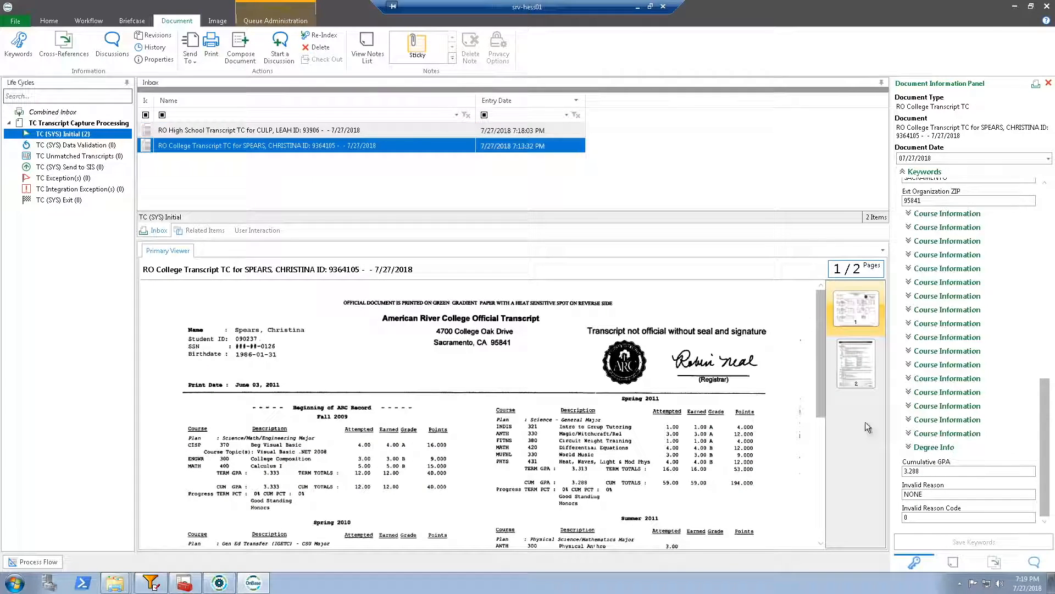
# Inspect the term, subject, title, credits and grade keywords in one of the college transcript's Course Information groups
pyautogui.click(930, 323)
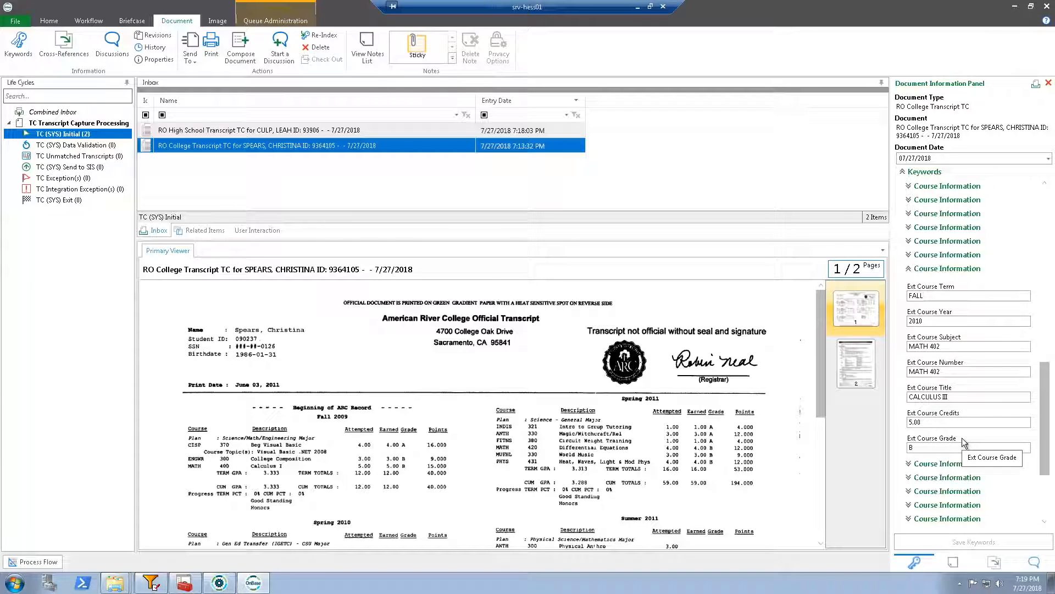
pyautogui.moveTo(1047, 394); pyautogui.dragTo(1047, 193)
pyautogui.scroll(1, 1047, 395)
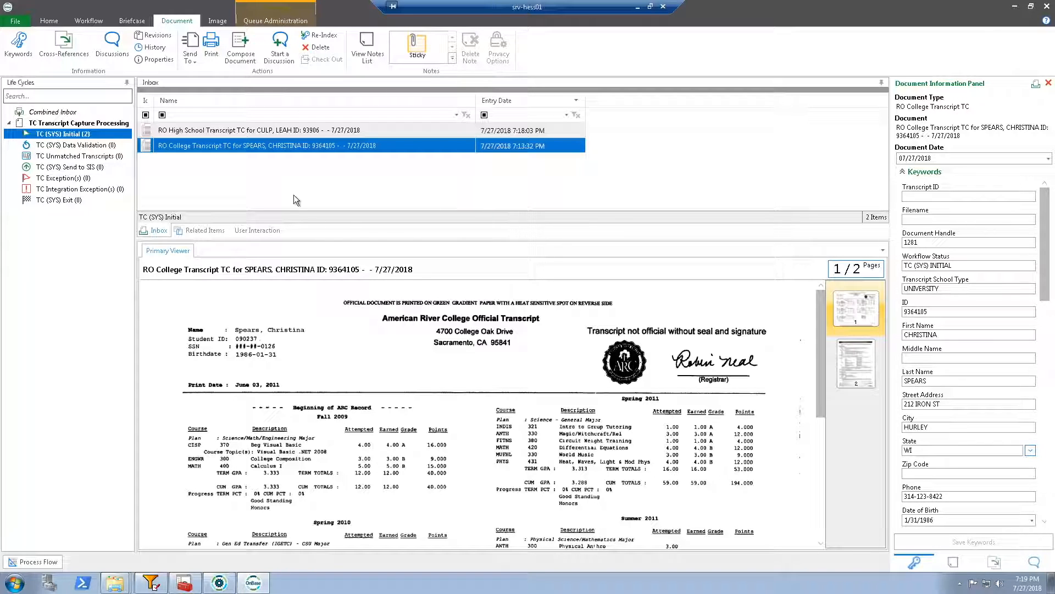
# Execute the timer work for the TC (SYS) Initial queue
pyautogui.rightClick(76, 135)
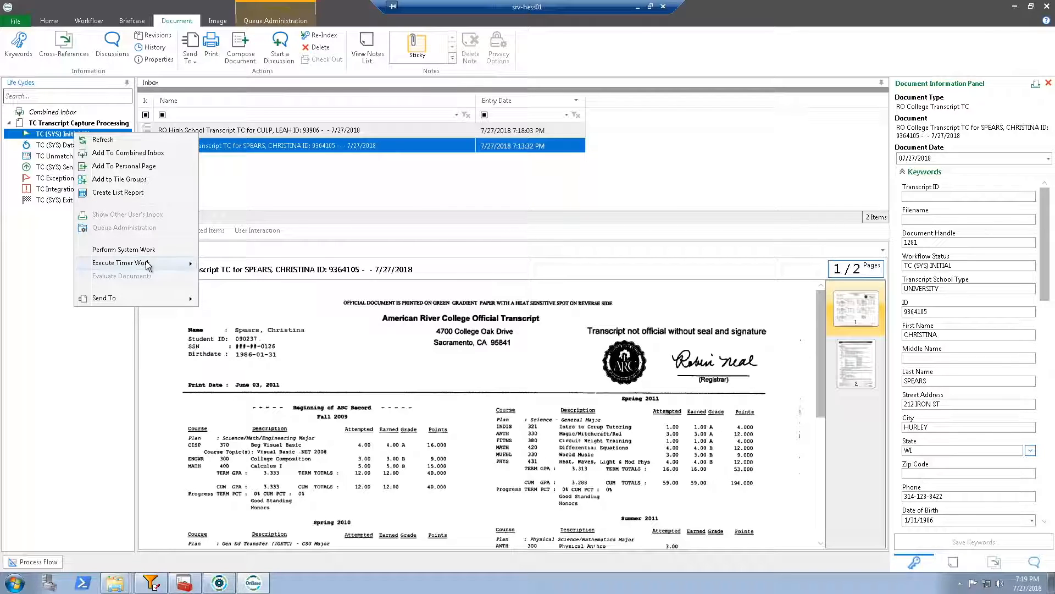
pyautogui.moveTo(162, 264)
pyautogui.click(250, 263)
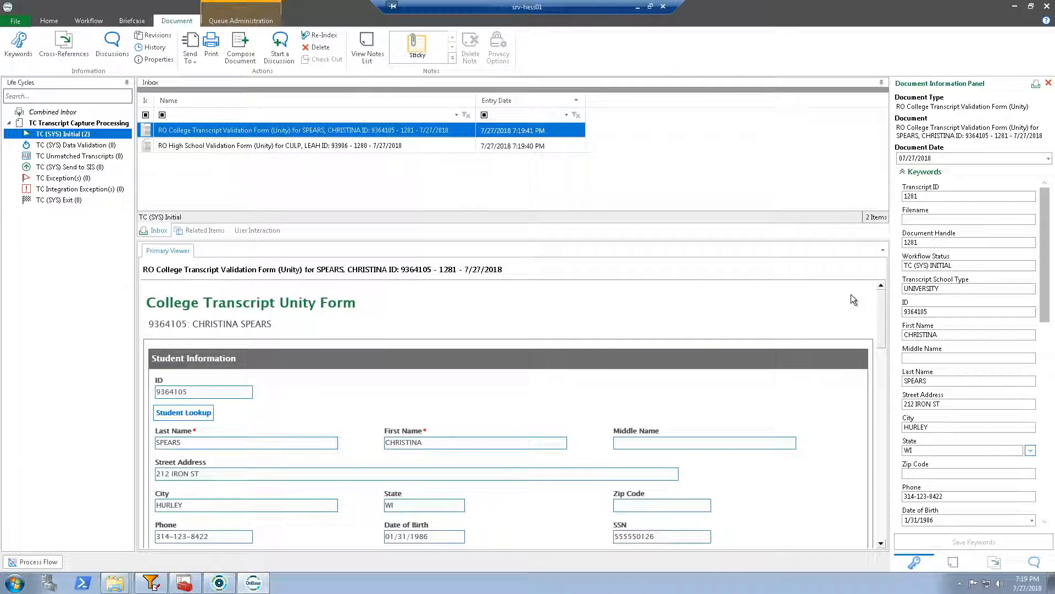
# Review the College Transcript Unity Form's student information, external organization information and course entries
pyautogui.moveTo(881, 305); pyautogui.dragTo(877, 323)
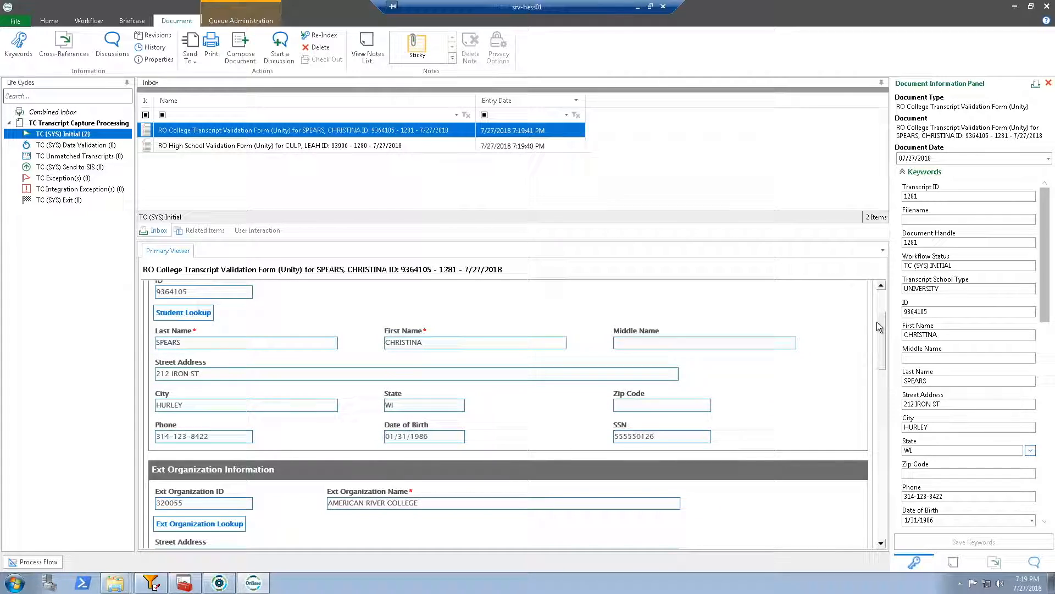
pyautogui.moveTo(876, 322); pyautogui.dragTo(876, 311)
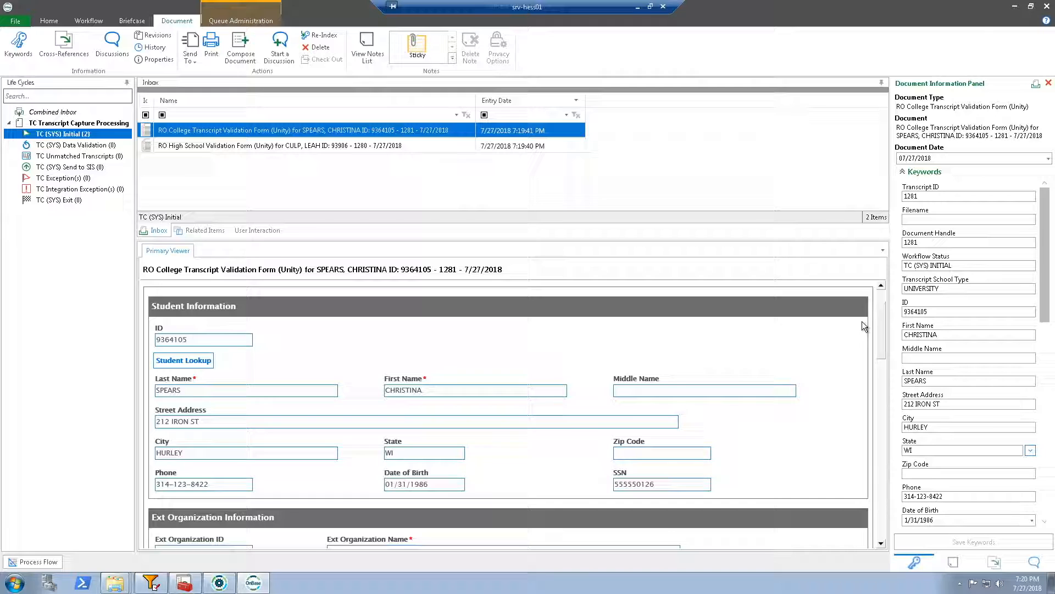
pyautogui.moveTo(880, 319); pyautogui.dragTo(883, 426)
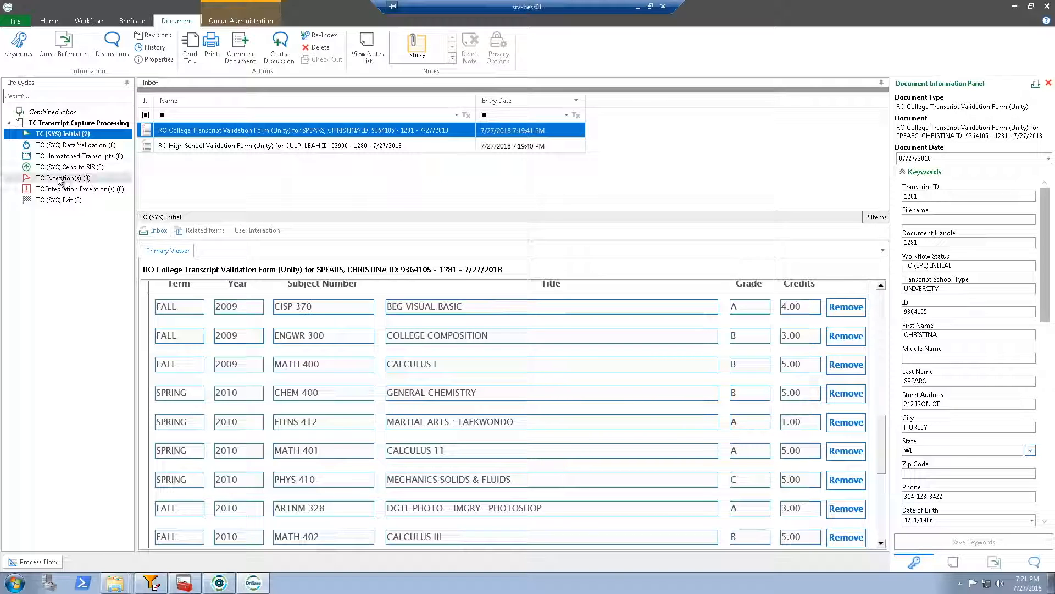
pyautogui.moveTo(60, 182)
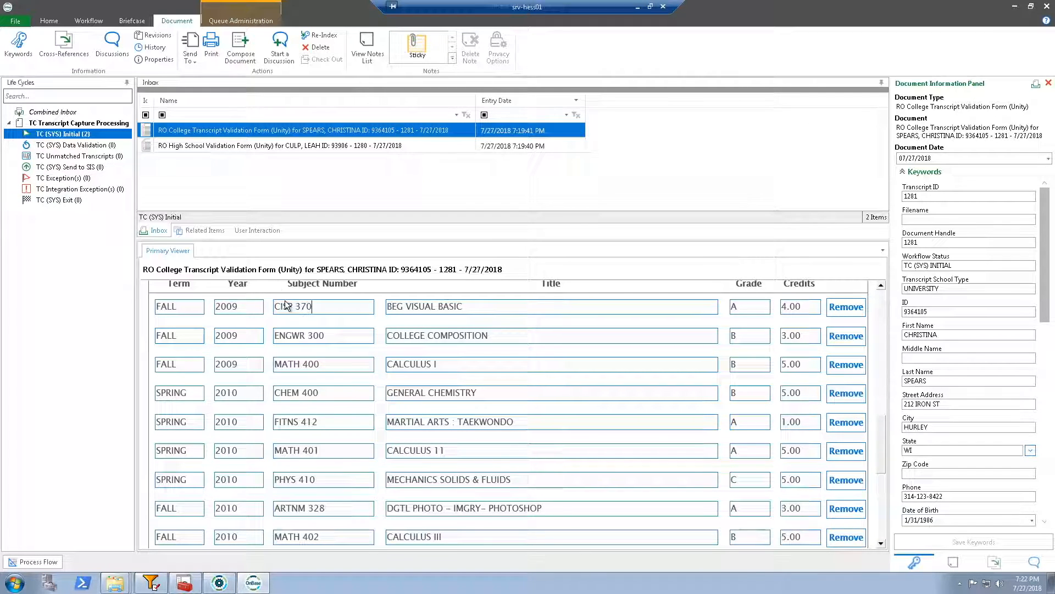